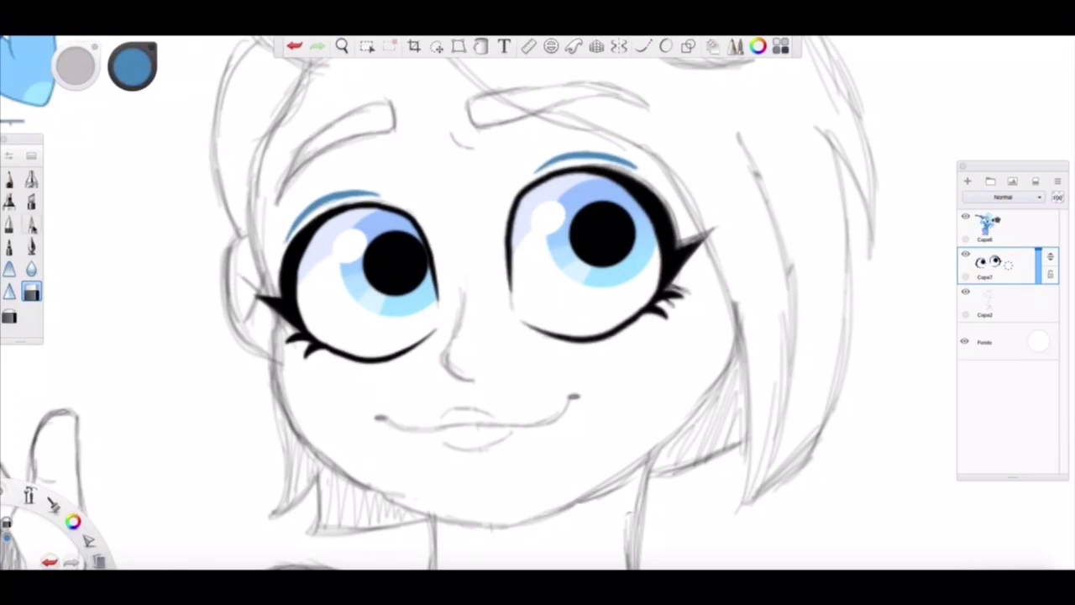
Step: Choose the Pincel brush, set its size to about 2.9, and add a new layer above the sketch layer Capa2
left_click(31, 223)
left_click(9, 155)
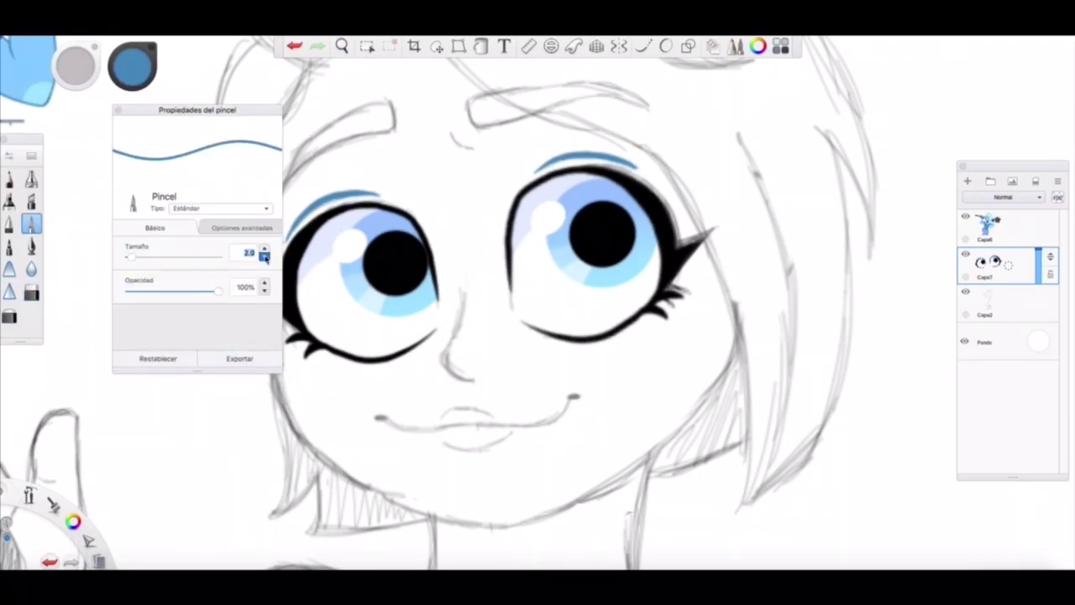
left_click(241, 220)
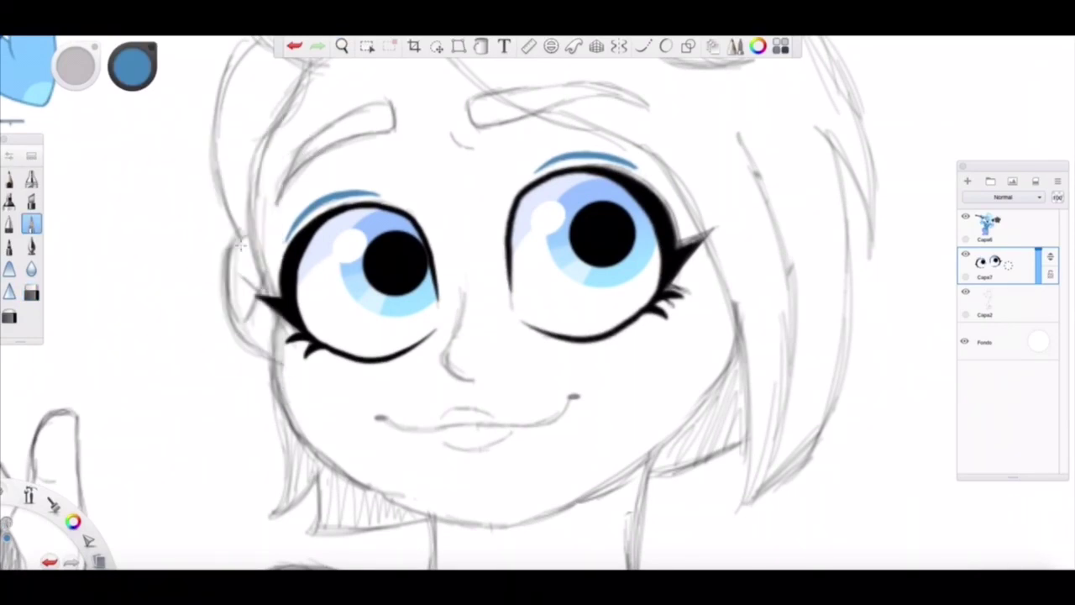
key("ctrl+l")
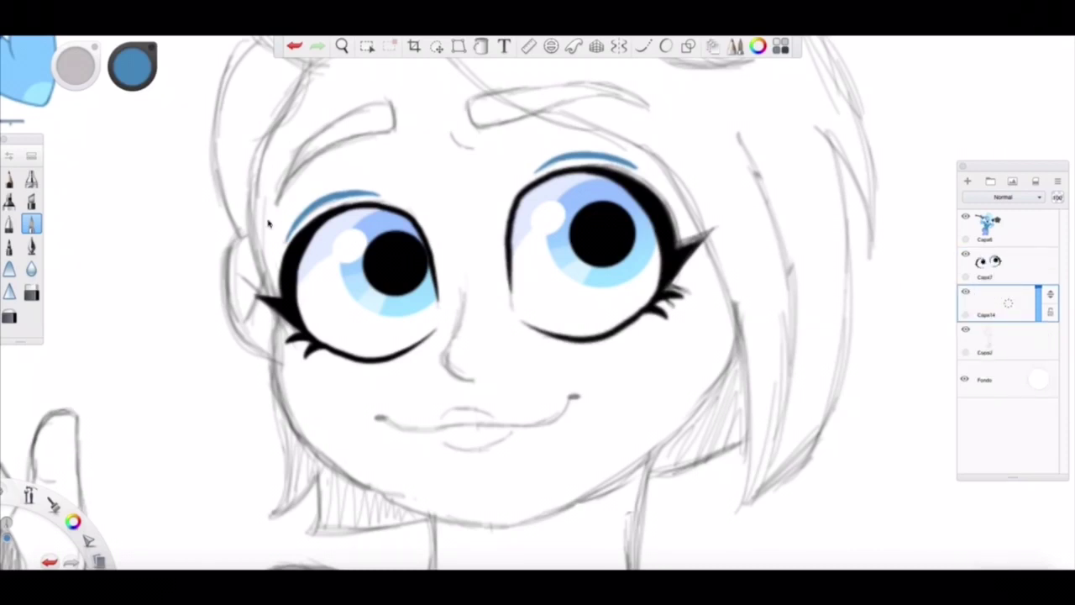
Step: Trace the sketch's left temple line and the nose in blue on the new layer
mouse_move(264, 138)
left_mouse_down()
mouse_move(248, 177)
mouse_move(259, 262)
left_mouse_up()
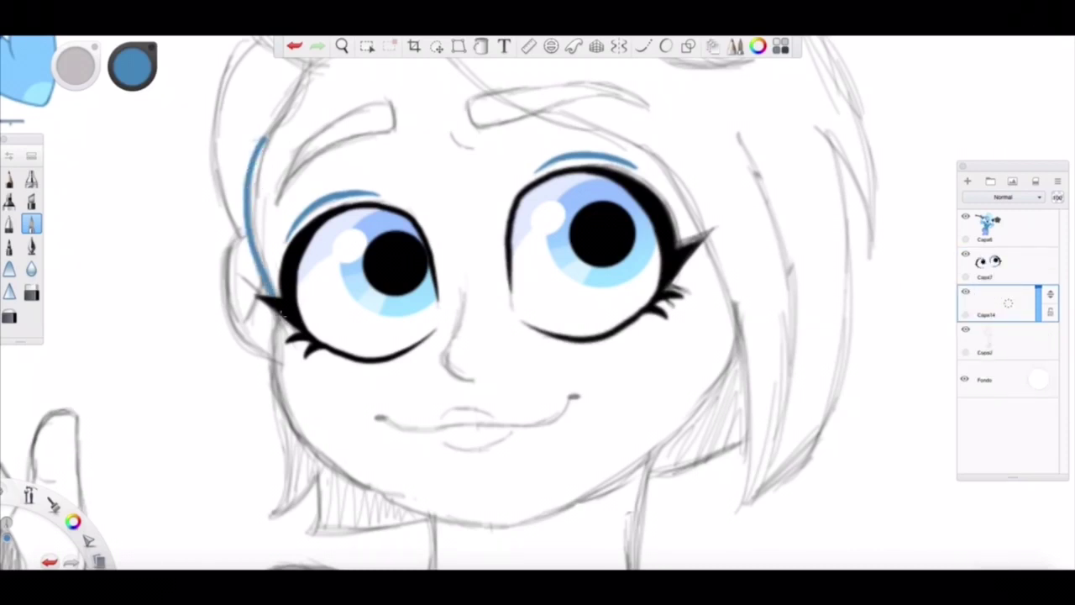
mouse_move(483, 301)
left_mouse_down()
mouse_move(378, 208)
mouse_move(348, 243)
left_mouse_up()
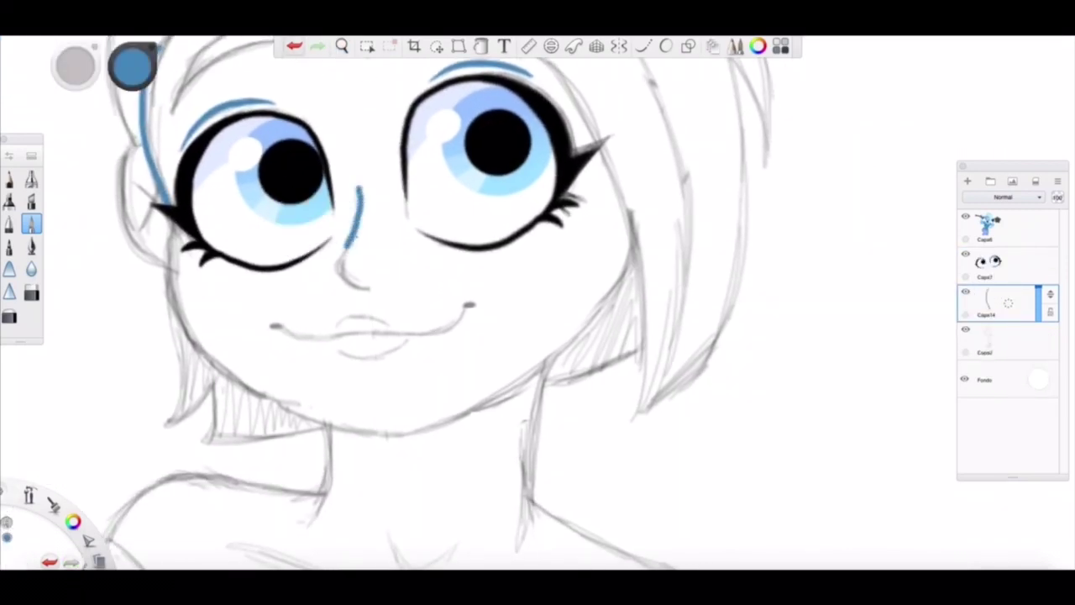
key("e")
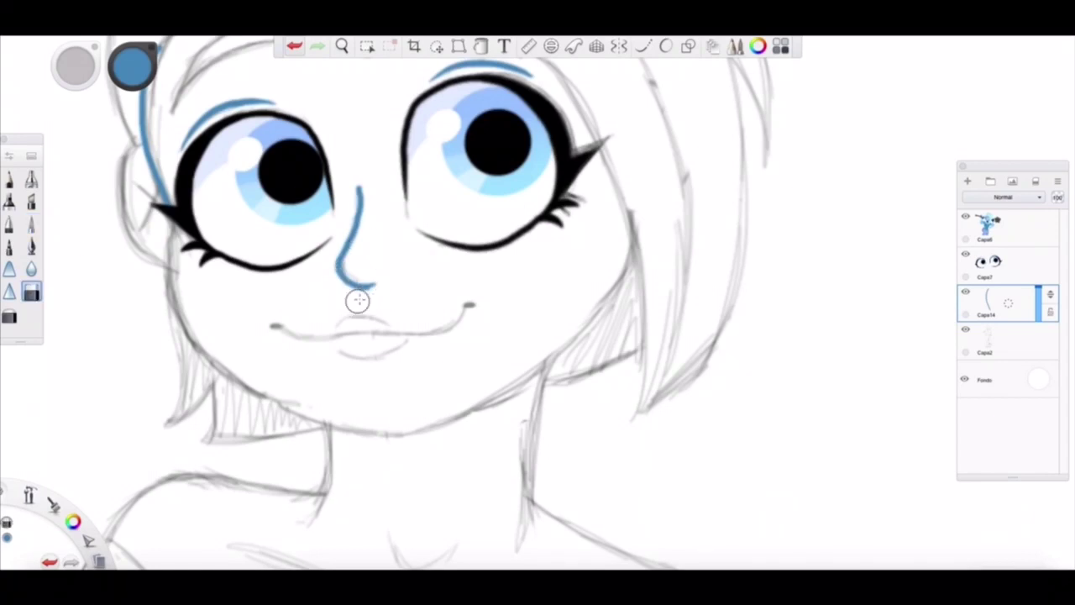
Step: Trace the face contour with the blue brush from the left cheek down around the chin, undoing faulty strokes
left_click(31, 223)
mouse_move(166, 220)
left_mouse_down()
mouse_move(276, 403)
mouse_move(366, 432)
mouse_move(469, 409)
mouse_move(558, 353)
mouse_move(626, 225)
mouse_move(472, 415)
left_mouse_up()
key("ctrl+z")
key("ctrl+z")
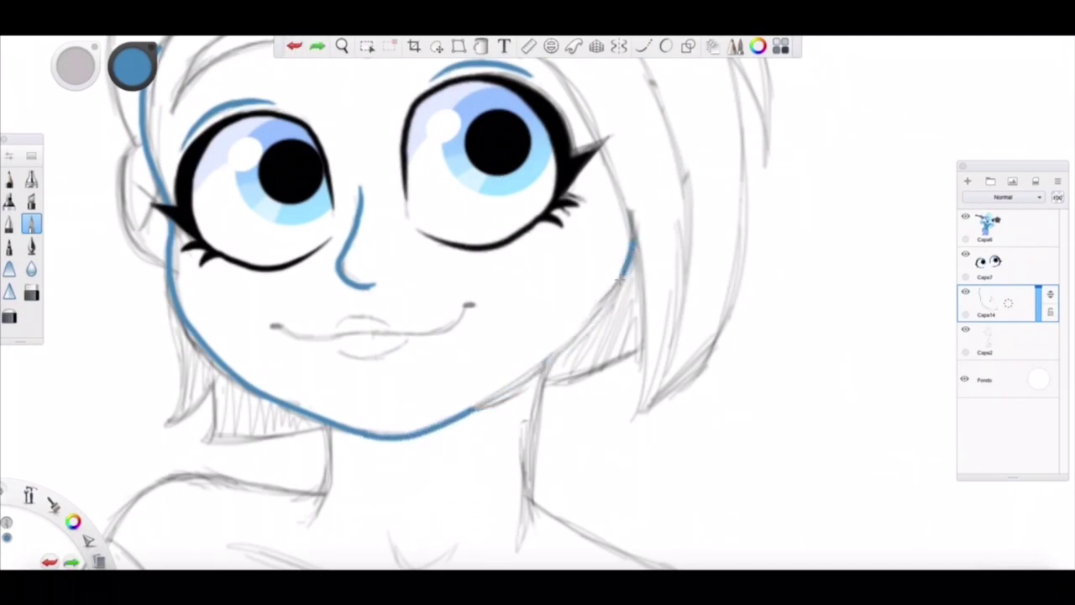
Step: Trace the jawline from the right cheek down to the chin line, redrawing and undoing faulty strokes
left_click_drag(620, 279, 470, 411)
key("ctrl+z")
key("ctrl+z")
left_click_drag(634, 244, 477, 405)
left_click(31, 291)
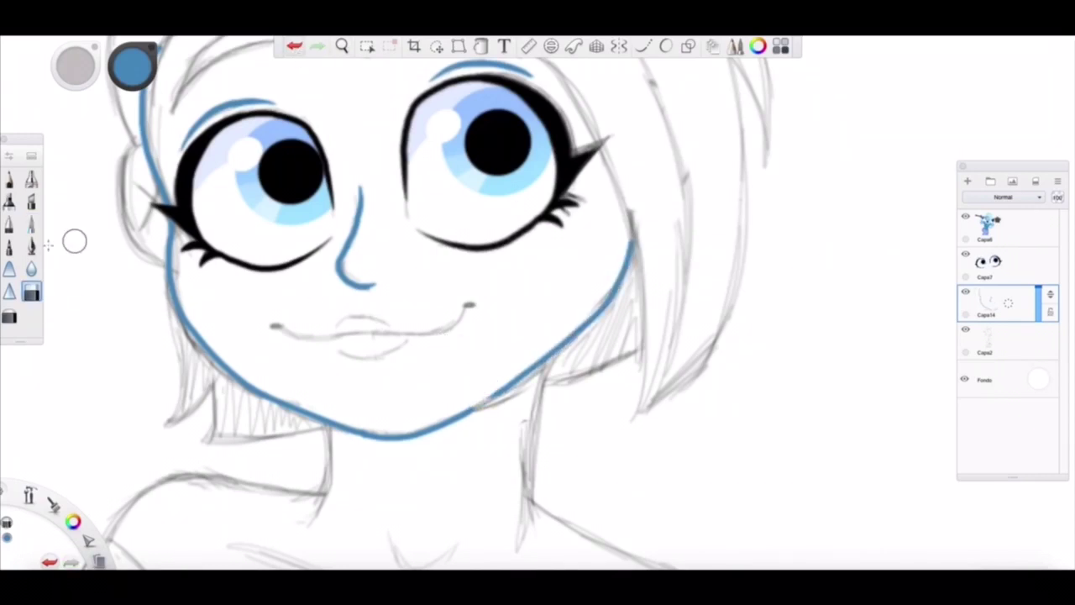
left_click(31, 222)
key("ctrl+z")
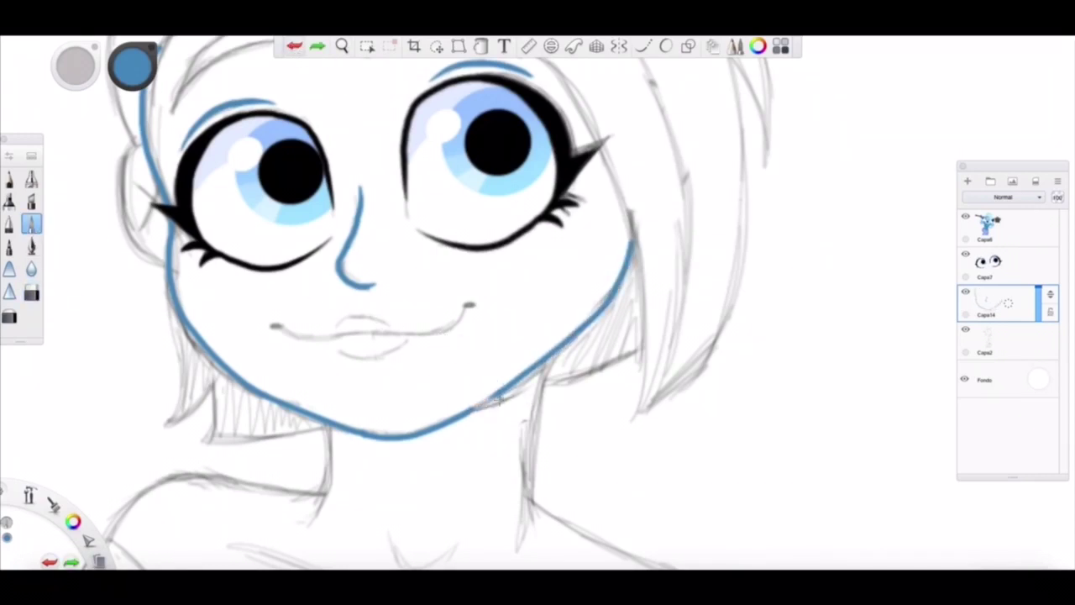
key("ctrl+z")
Step: Outline the left ear in blue and draw the two crossing lines inside it
left_click_drag(342, 52, 192, 214)
mouse_move(133, 237)
left_mouse_down()
mouse_move(130, 352)
mouse_move(186, 404)
left_mouse_up()
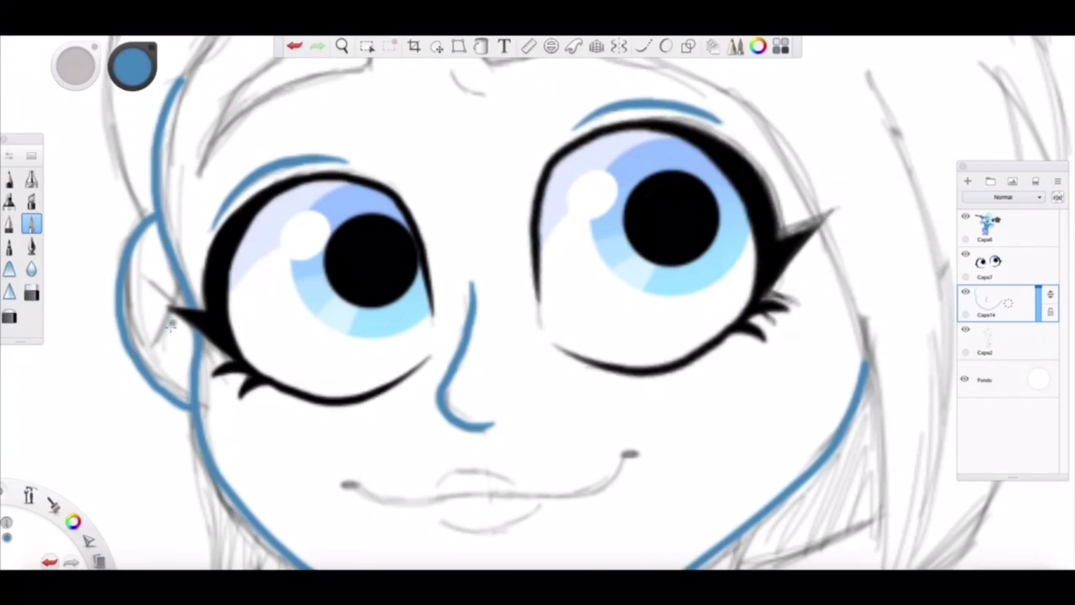
left_click_drag(175, 314, 152, 357)
left_click_drag(147, 281, 181, 313)
Step: Trace the smiling mouth line with its rounded corners in blue, undoing the stray stroke
left_click_drag(342, 46, 307, 284)
mouse_move(199, 317)
left_mouse_down()
mouse_move(342, 318)
mouse_move(442, 278)
left_mouse_up()
key("ctrl+z")
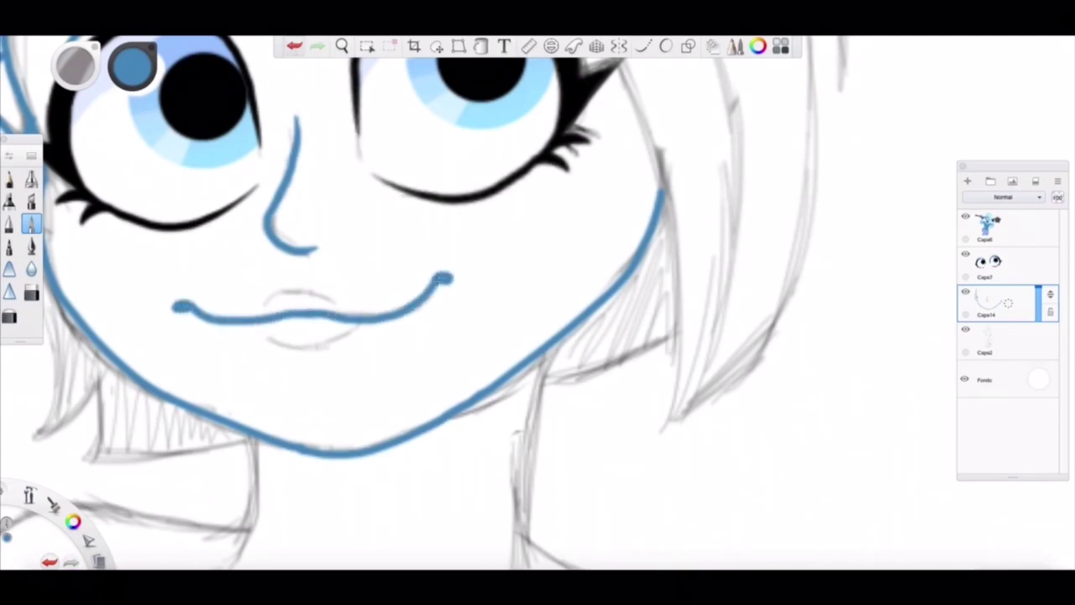
Step: Pick a muted teal from the reference character, paint the left eyebrow solid, and trim its outer edge with the eraser
left_click(342, 46)
left_click_drag(361, 89, 336, 151)
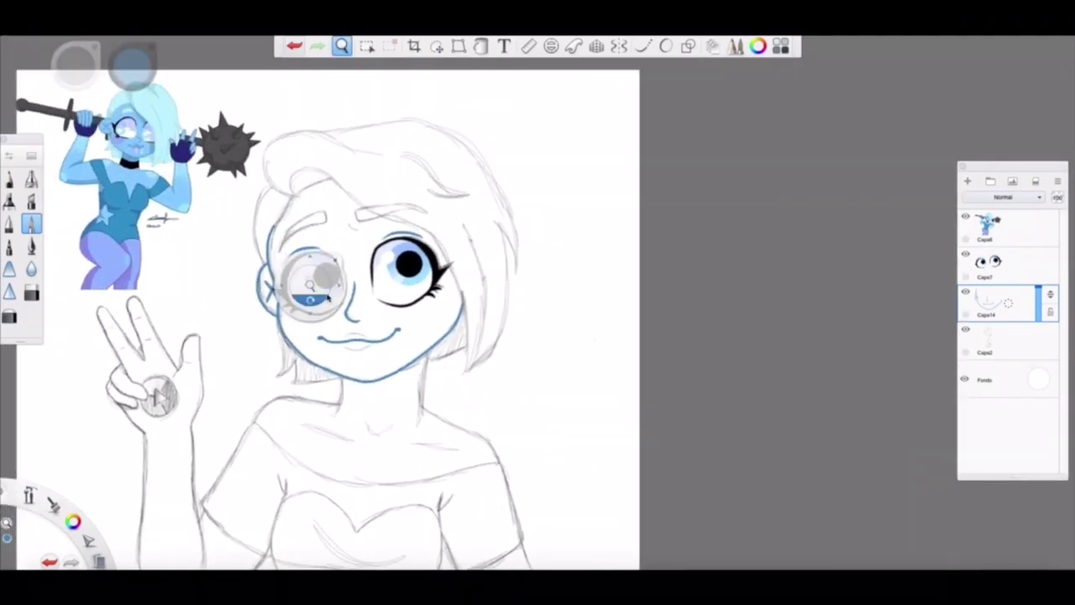
left_click_drag(328, 295, 300, 216)
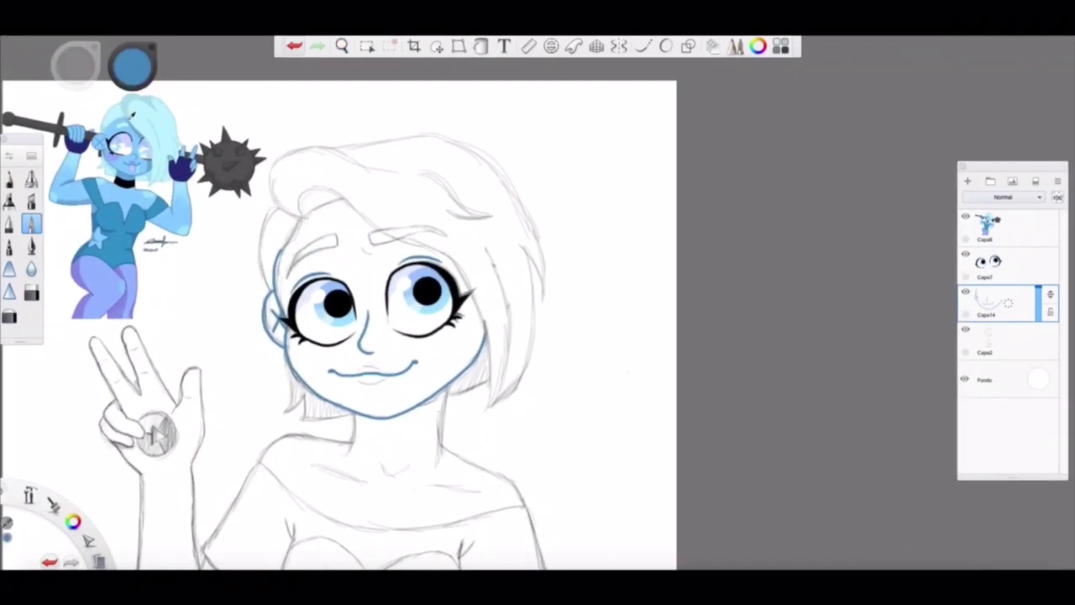
left_click_drag(132, 67, 158, 179)
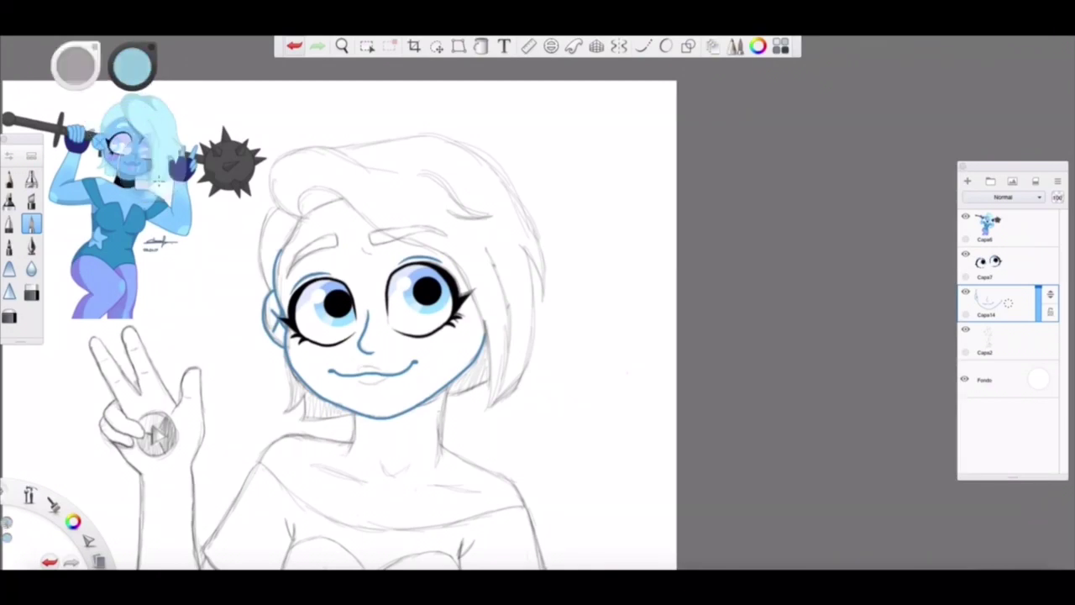
left_click(342, 46)
left_click_drag(328, 148, 351, 176)
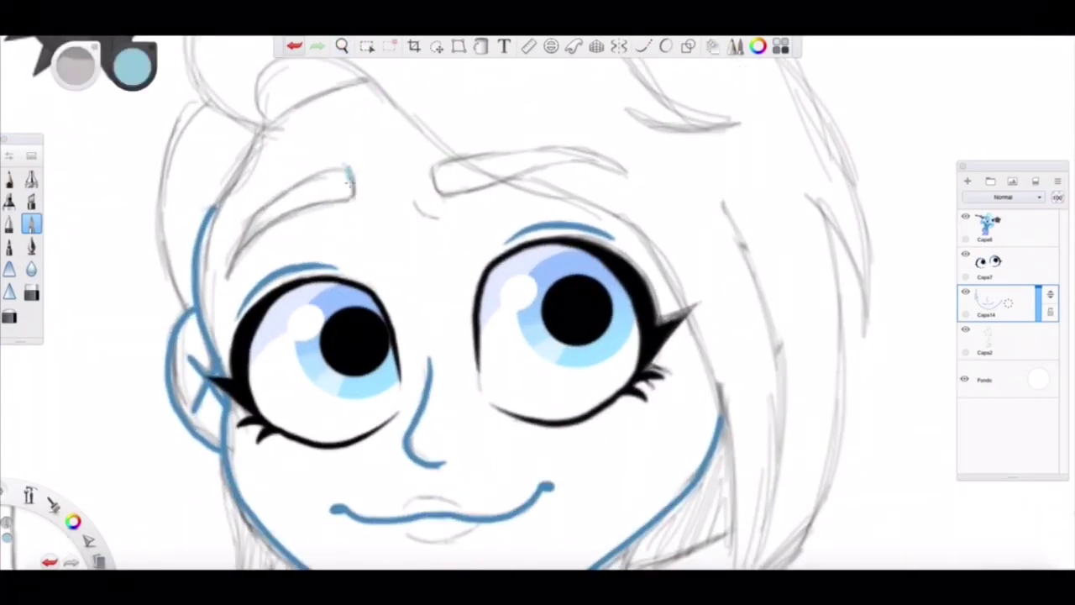
mouse_move(229, 272)
left_mouse_down()
mouse_move(245, 244)
mouse_move(337, 198)
left_mouse_up()
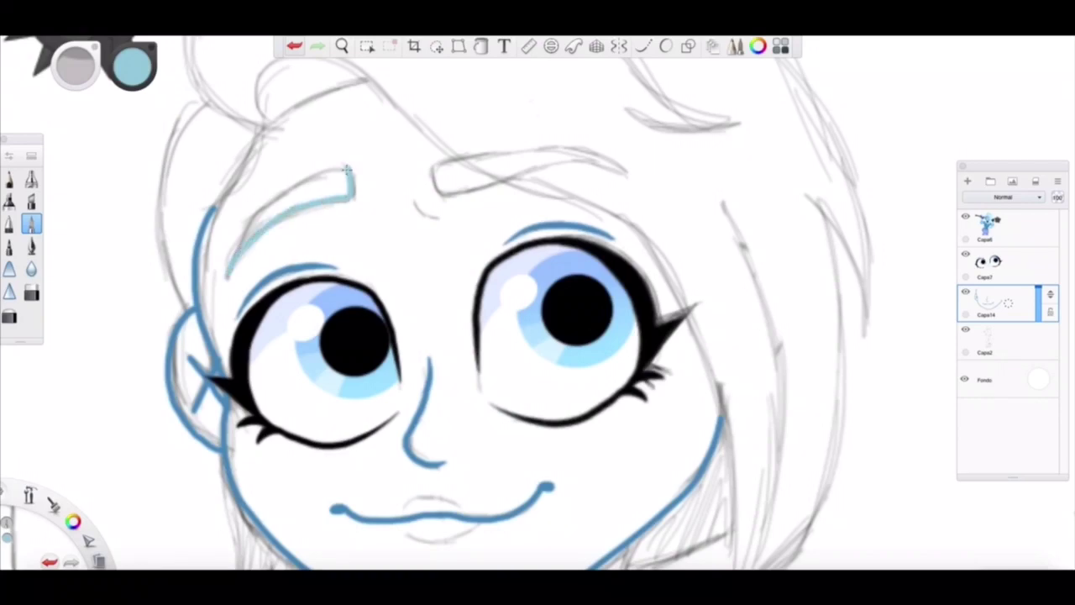
mouse_move(252, 225)
left_mouse_down()
mouse_move(320, 180)
mouse_move(330, 193)
mouse_move(309, 195)
left_mouse_up()
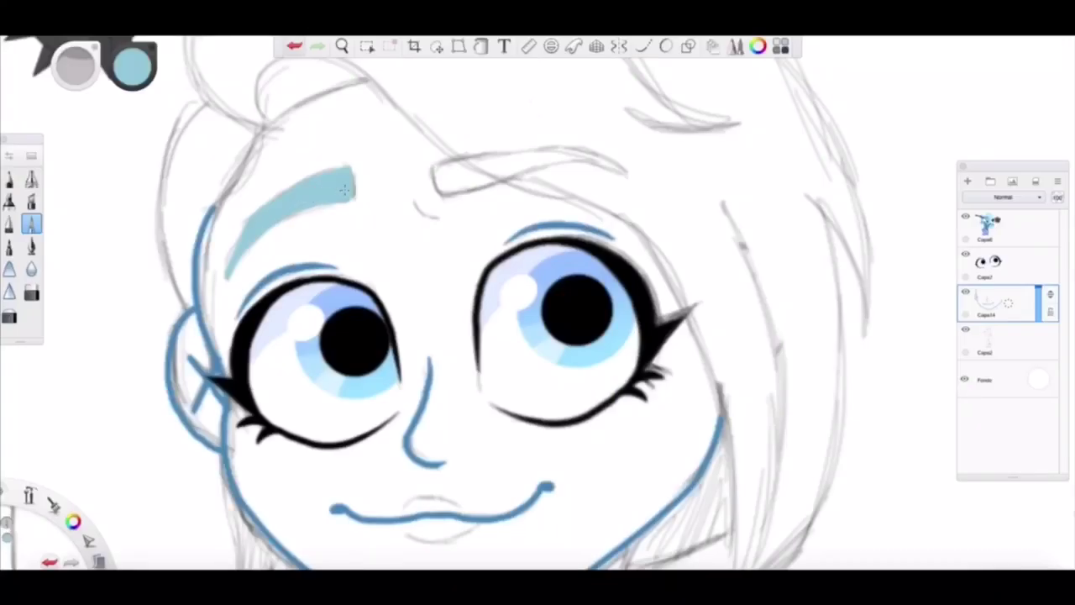
key("e")
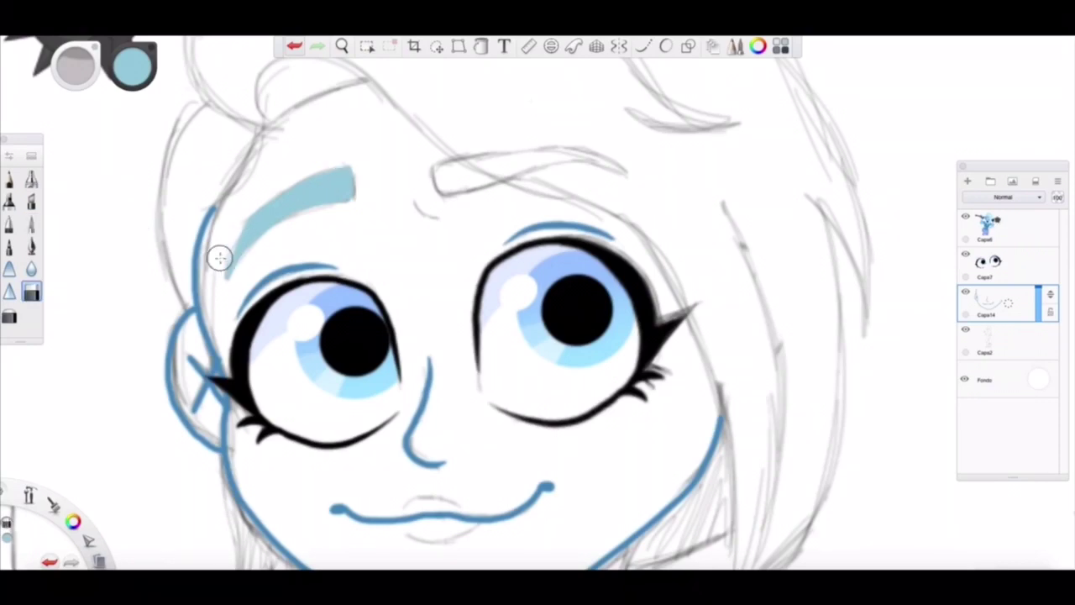
left_click_drag(217, 282, 249, 214)
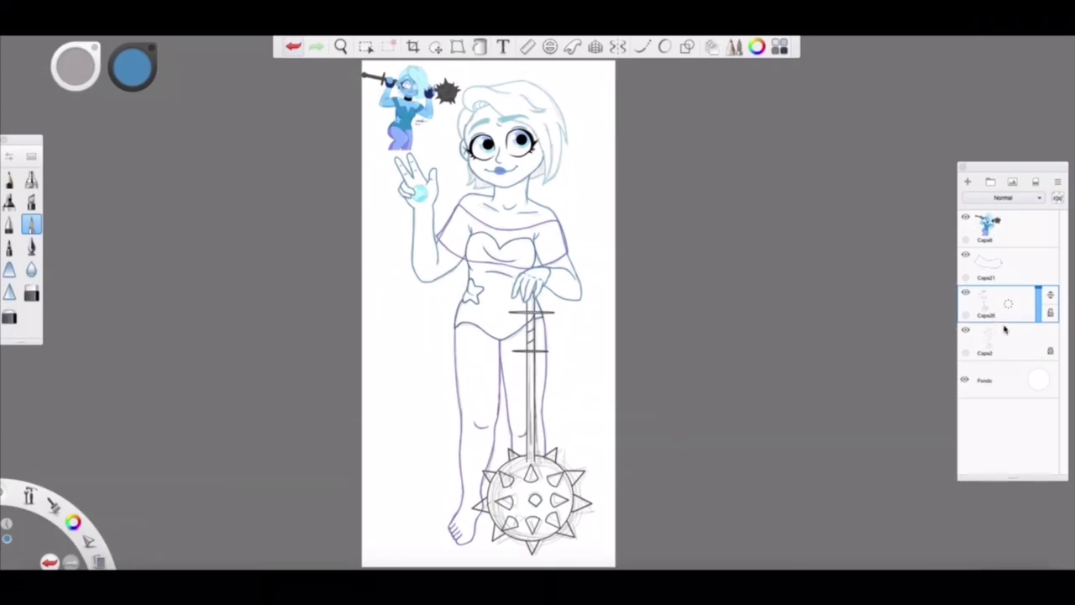
Step: Delete the sketch layer Capa2
left_click_drag(997, 353, 962, 348)
key("z")
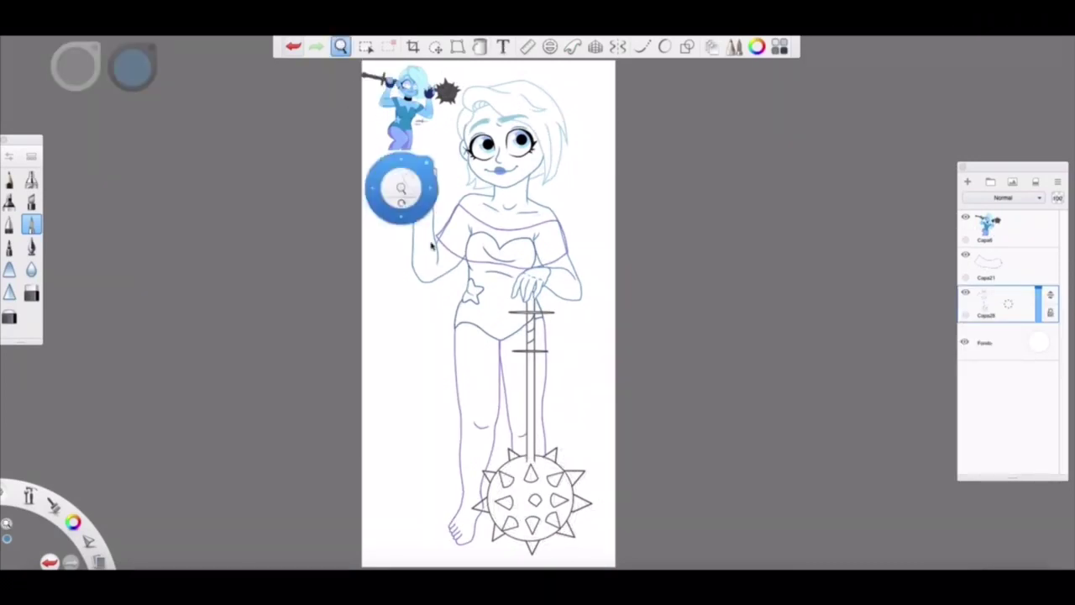
left_click_drag(408, 193, 504, 202)
Step: Try to brush the reference's skin blue onto the face at size 19.5 on a new layer below the line art
left_click(130, 67)
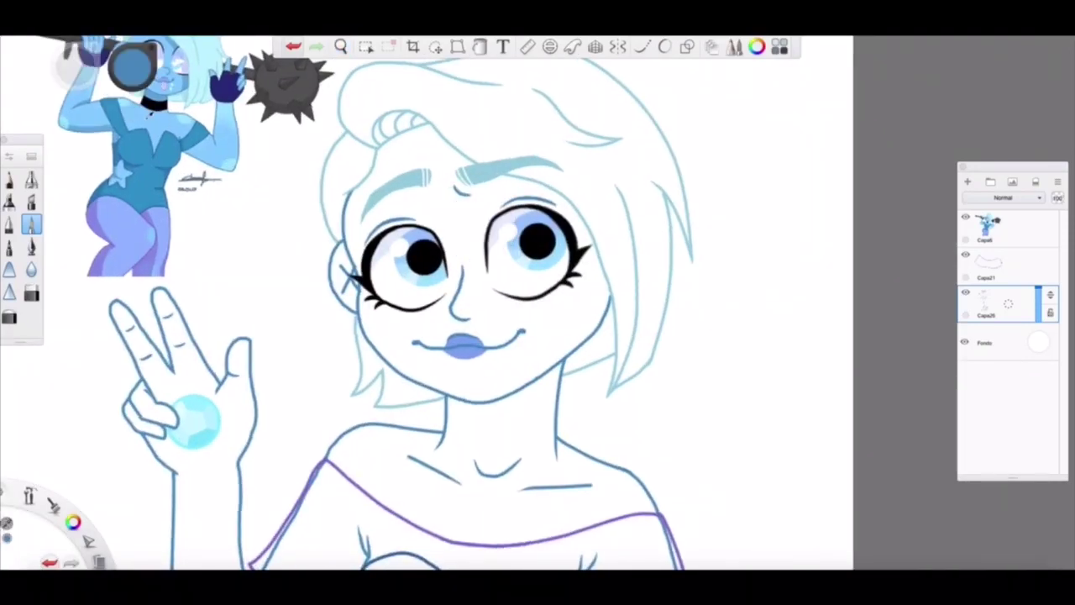
left_click_drag(991, 346, 988, 313)
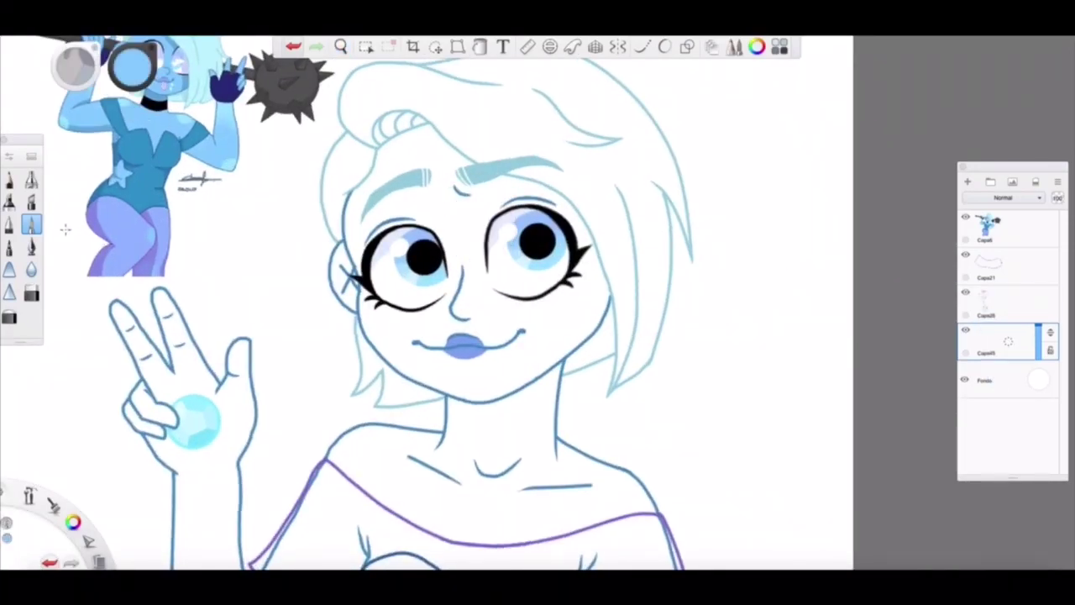
left_click(29, 158)
left_click_drag(145, 260, 172, 259)
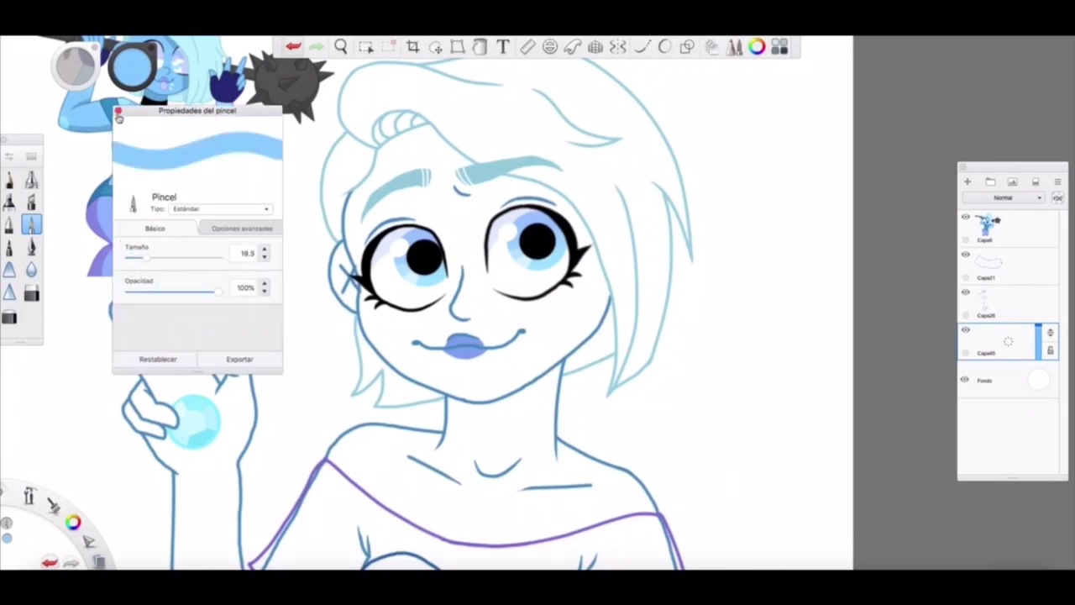
left_click(344, 294)
mouse_move(344, 294)
left_mouse_down()
mouse_move(415, 304)
mouse_move(461, 277)
mouse_move(504, 287)
mouse_move(600, 252)
left_mouse_up()
left_click(622, 160)
left_click(296, 47)
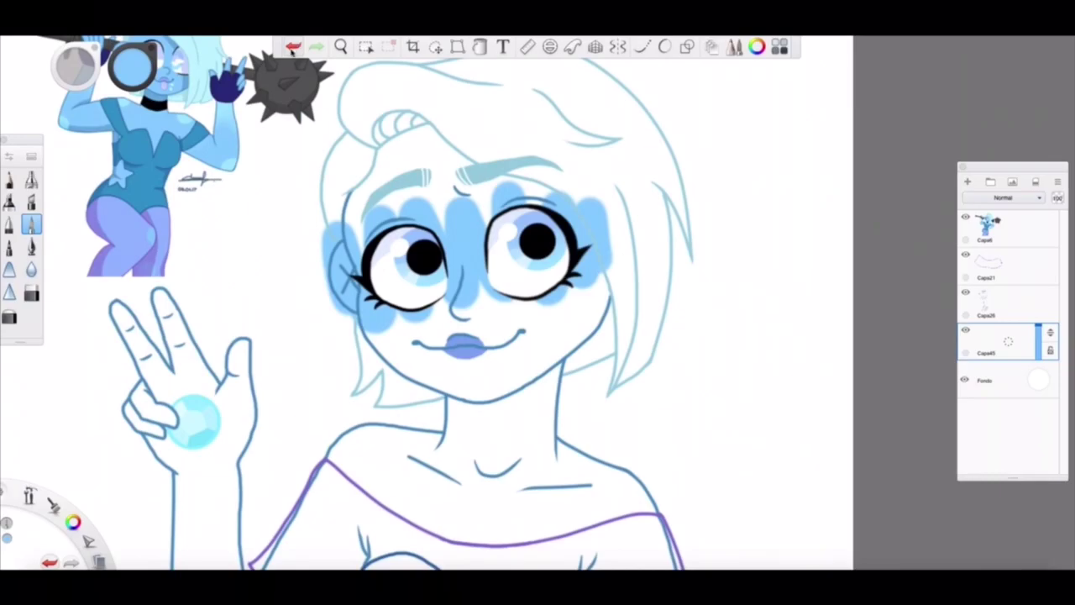
Step: Duplicate the line-art layers Capa26 and Capa21
left_click(990, 298)
left_click(970, 284)
left_click(992, 270)
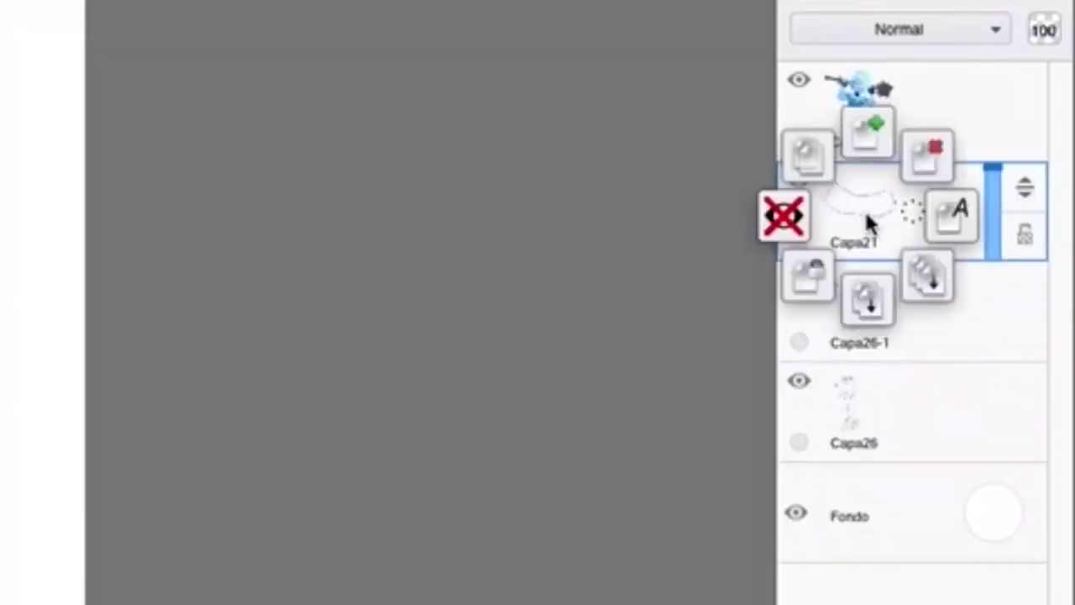
left_click(802, 155)
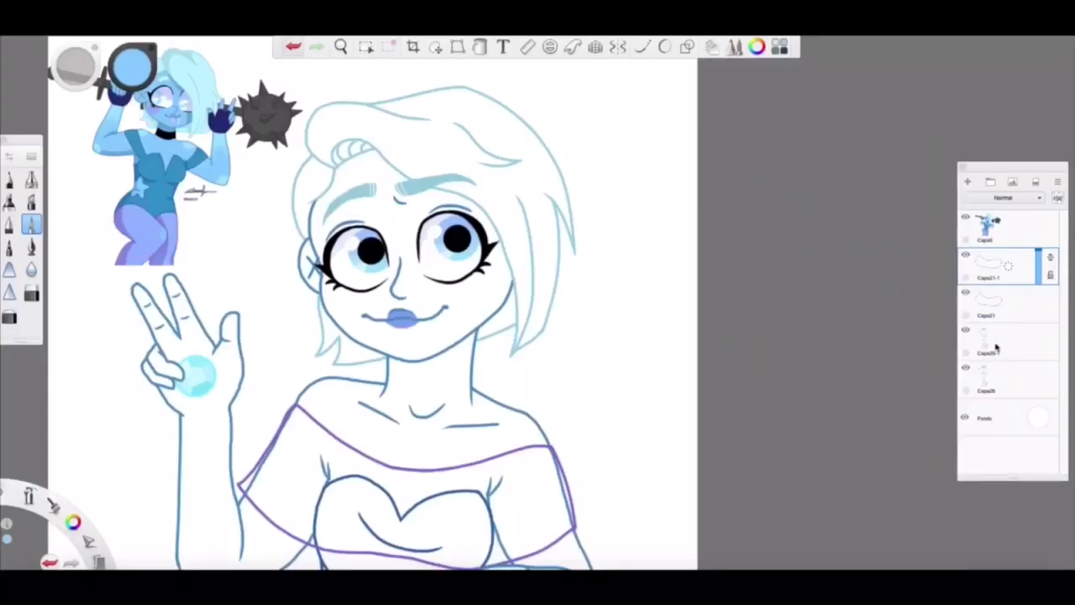
Step: Flood-fill the hair on layer Capa26 with the pale cyan of the reference character's hair
left_click(969, 393)
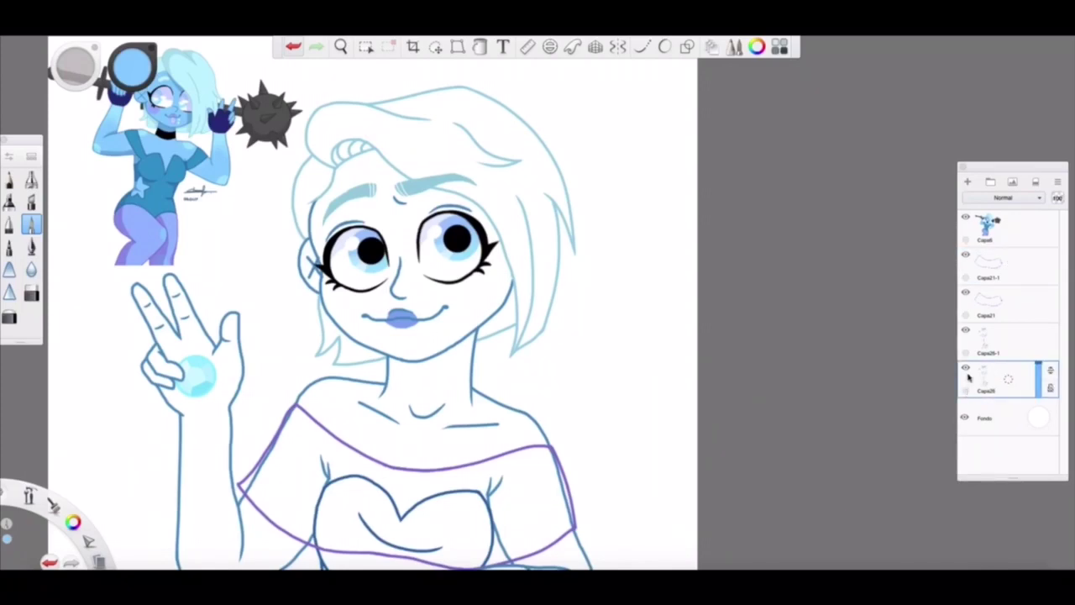
left_click(479, 47)
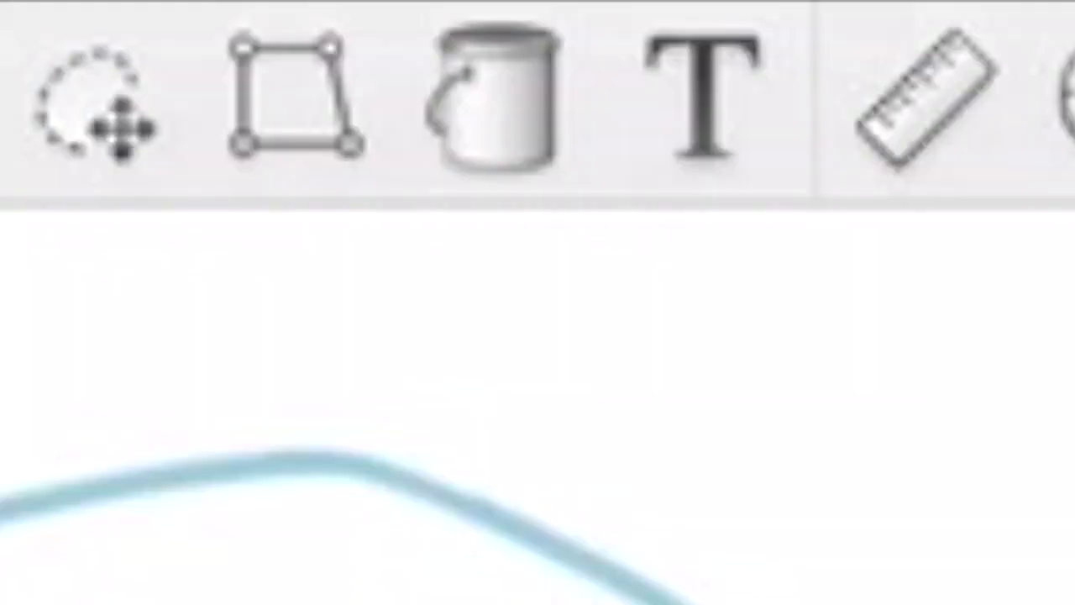
left_click(437, 134)
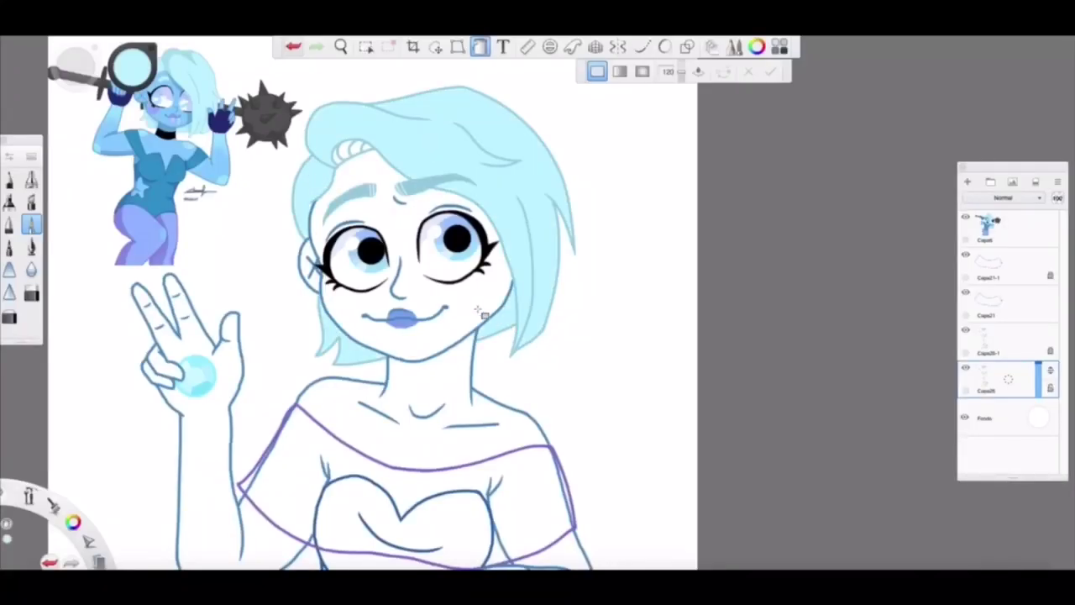
Step: Pick the slightly darker hair shade from the reference and flood-fill the small curls above the forehead
scroll(344, 197, "up", 4)
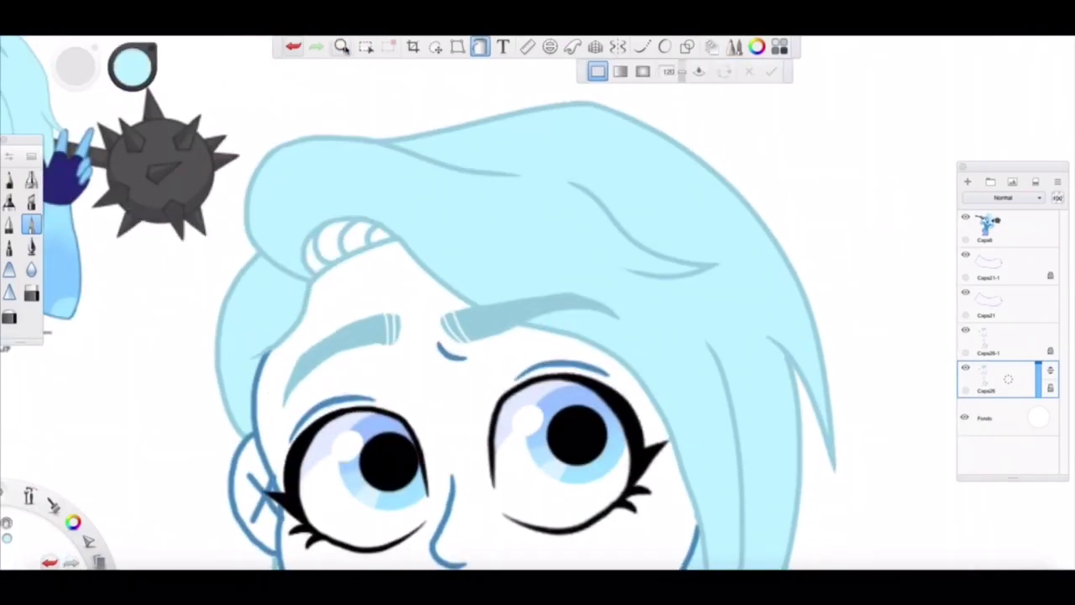
left_click_drag(232, 156, 453, 215)
key("space")
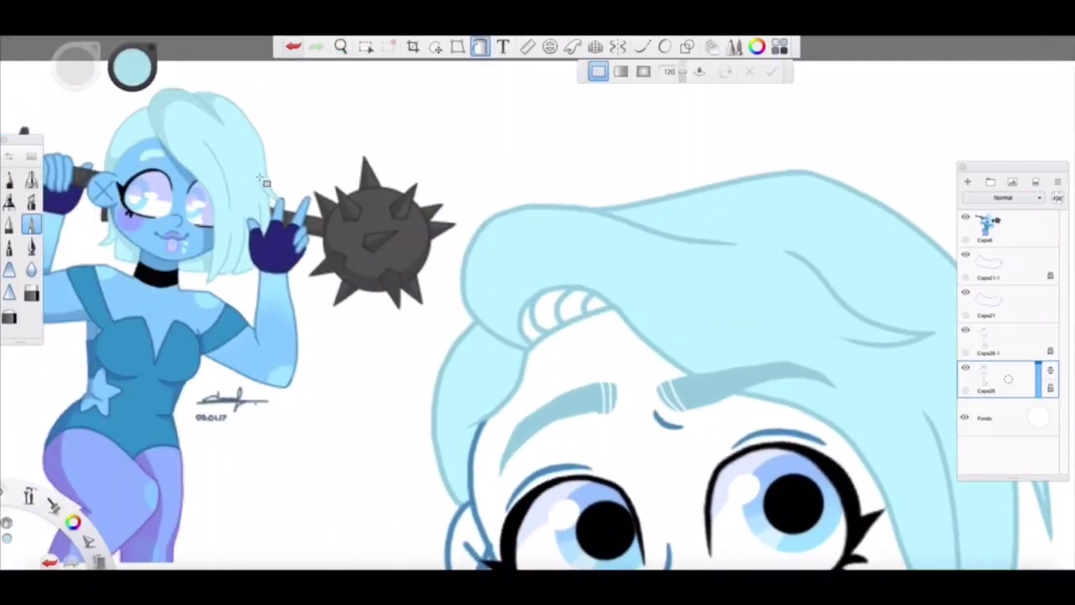
left_click(538, 323)
left_click(578, 303)
Step: Try to flood-fill the face with the medium blue of the reference character's skin
scroll(293, 221, "down", 5)
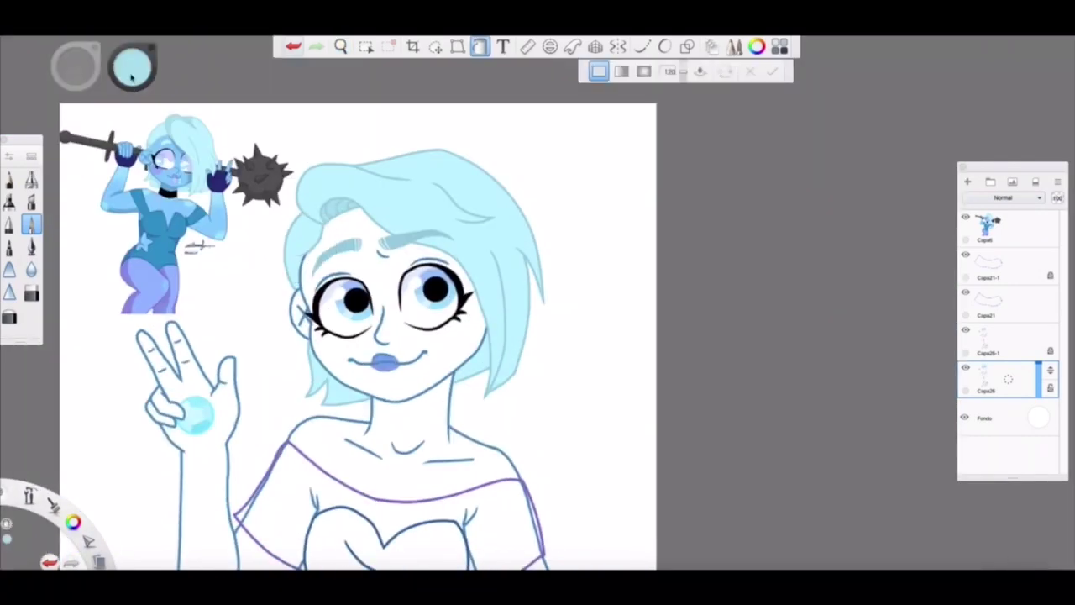
left_click_drag(131, 76, 155, 80)
left_click(375, 271)
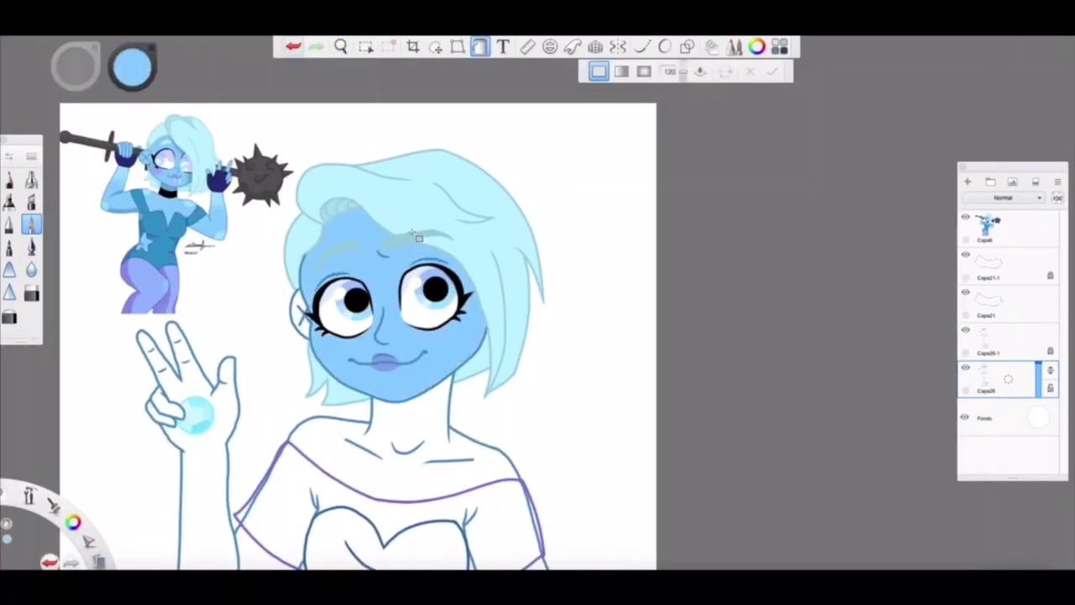
left_click(291, 47)
Step: Lighten the skin blue and flood-fill the face, neck, arms, hands and hip star on layer Capa26
left_click(134, 74)
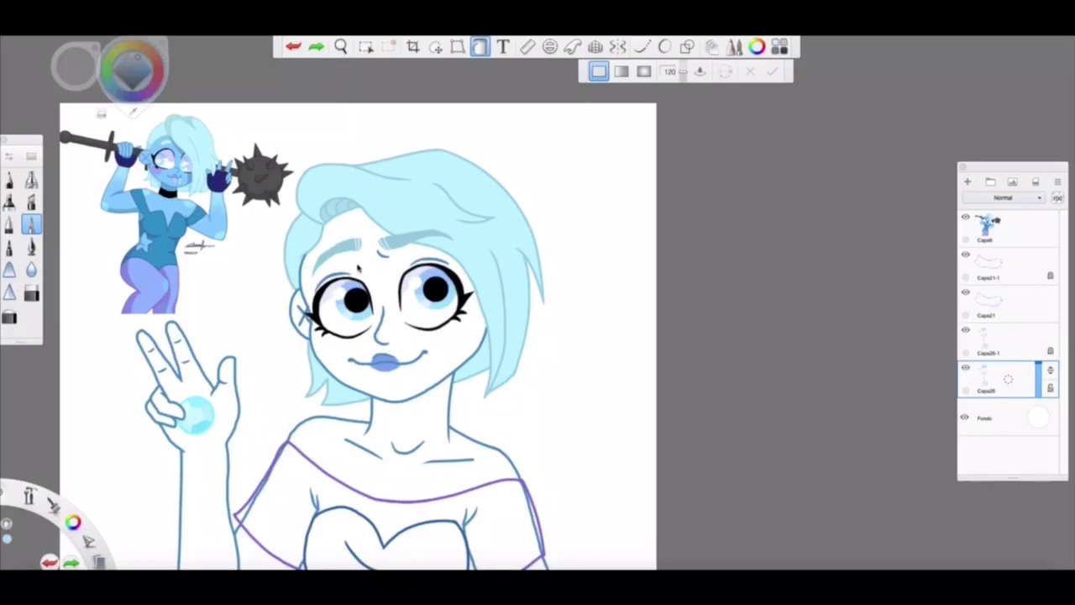
left_click(376, 222)
left_click(414, 420)
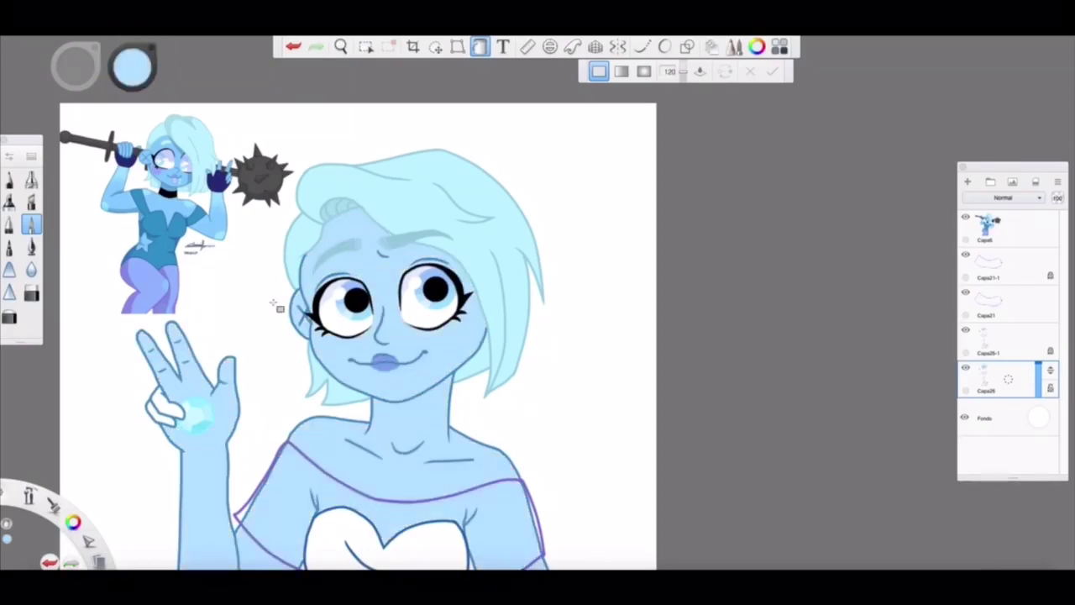
key("space")
left_click_drag(230, 264, 323, 204)
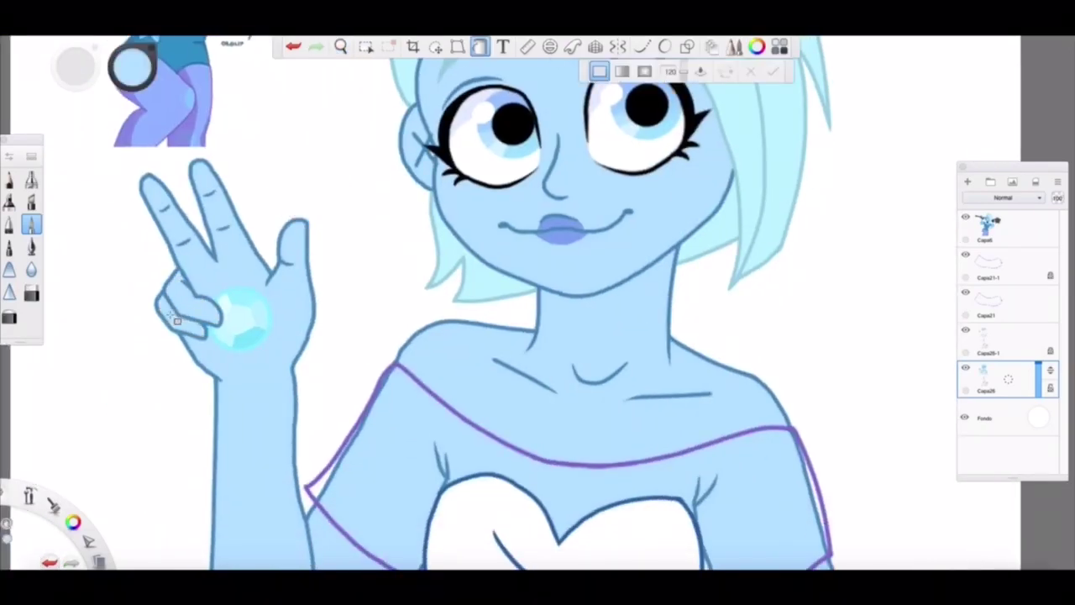
scroll(409, 334, "down", 3)
key("space")
left_click_drag(433, 361, 293, 240)
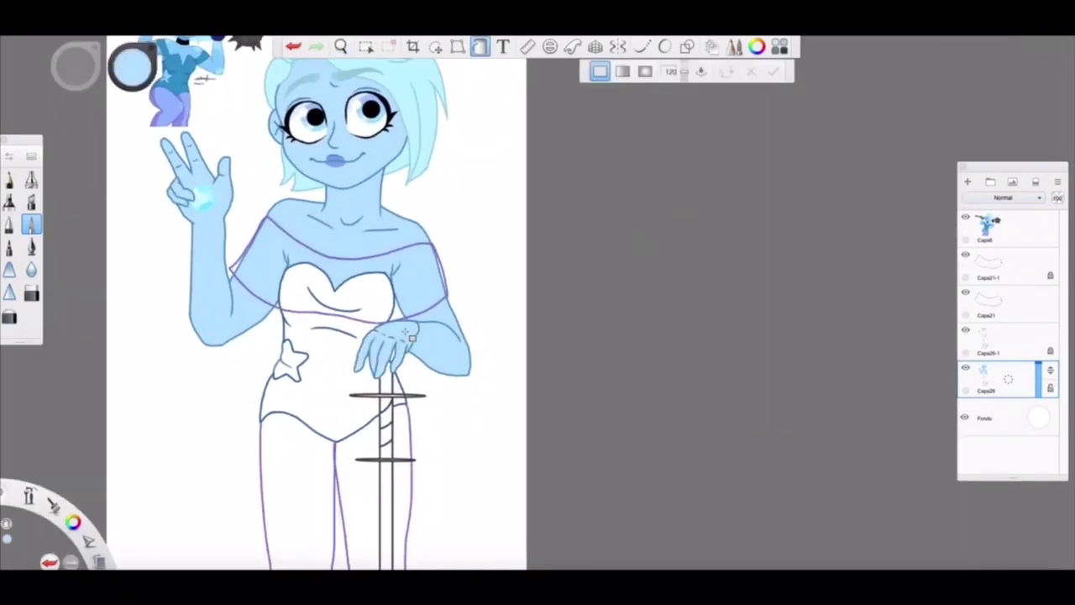
left_click(293, 359)
Step: Undo the light-blue skin fills, back to the unfilled face
left_click(340, 48)
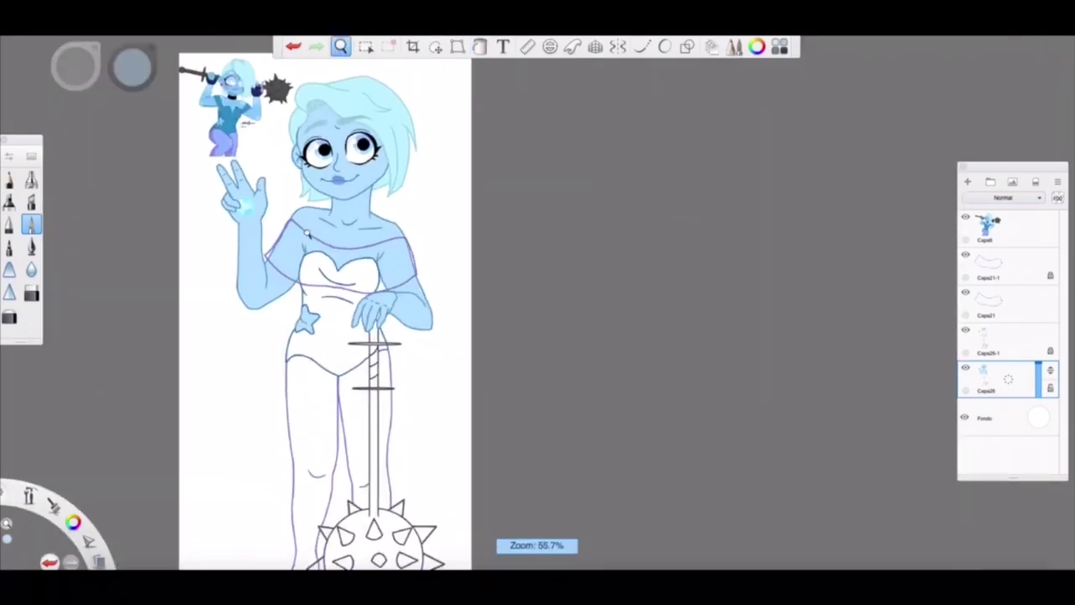
scroll(294, 52, "up", 3)
left_click(293, 47)
left_click(293, 47)
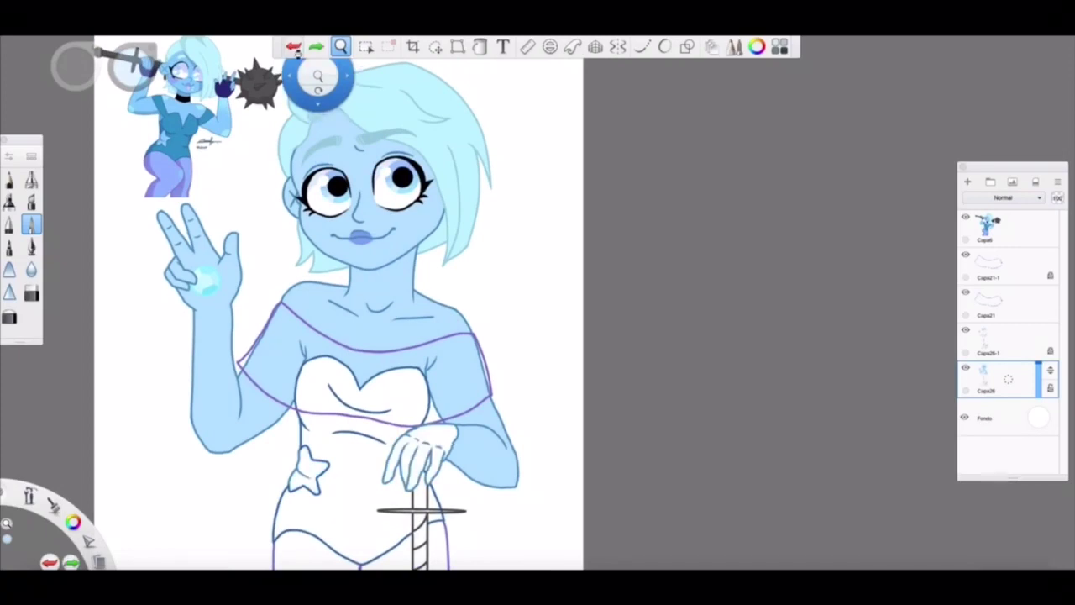
left_click(293, 47)
left_click(293, 47)
Step: Flood-fill the face, neck, shoulders, arms and hands with a paler blue
left_click(479, 47)
left_click(395, 252)
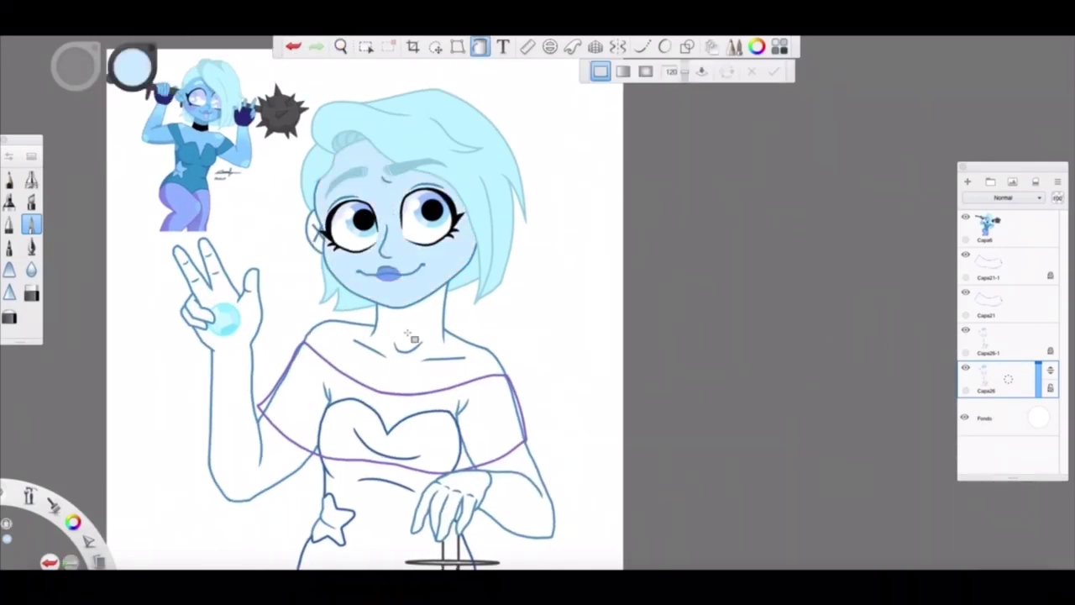
left_click(223, 304)
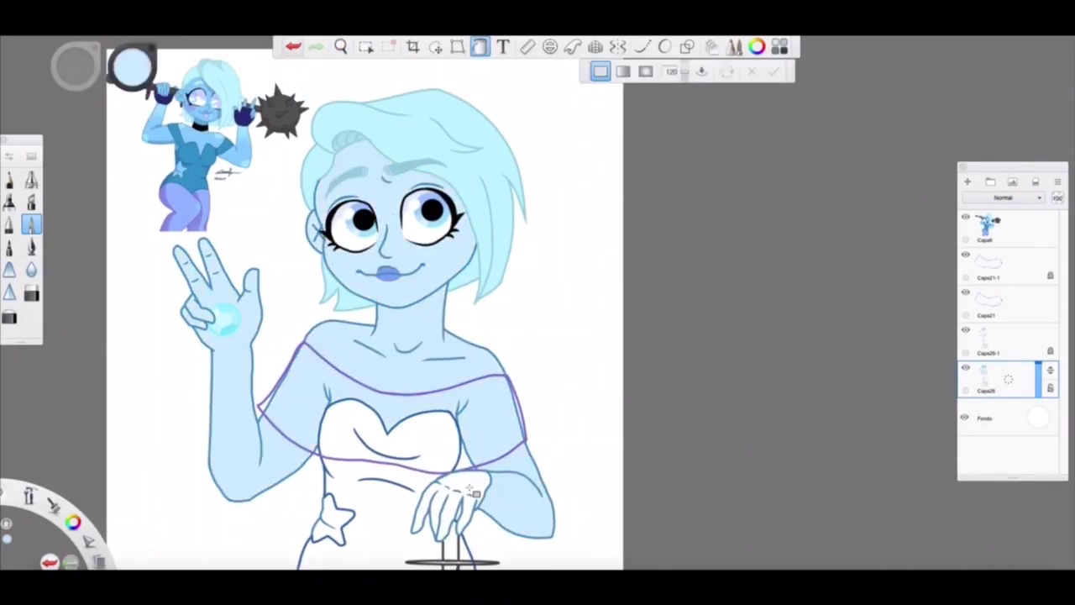
Step: Flood-fill the off-shoulder sleeve band with purple on layer Capa21 and lower the layer's opacity to about 55%
left_click(988, 303)
left_click(395, 416)
left_click_drag(1038, 292, 1038, 306)
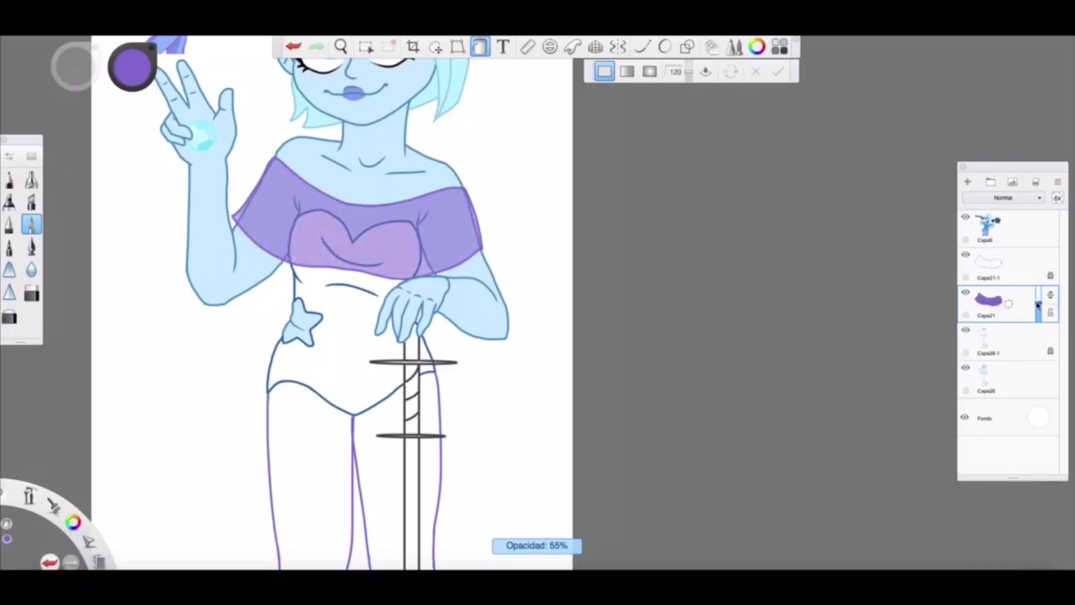
Step: Erase the leg outline inside the mace's spikes on layer Capa26 and flood-fill the legs with lilac
left_click_drag(353, 352, 280, 324)
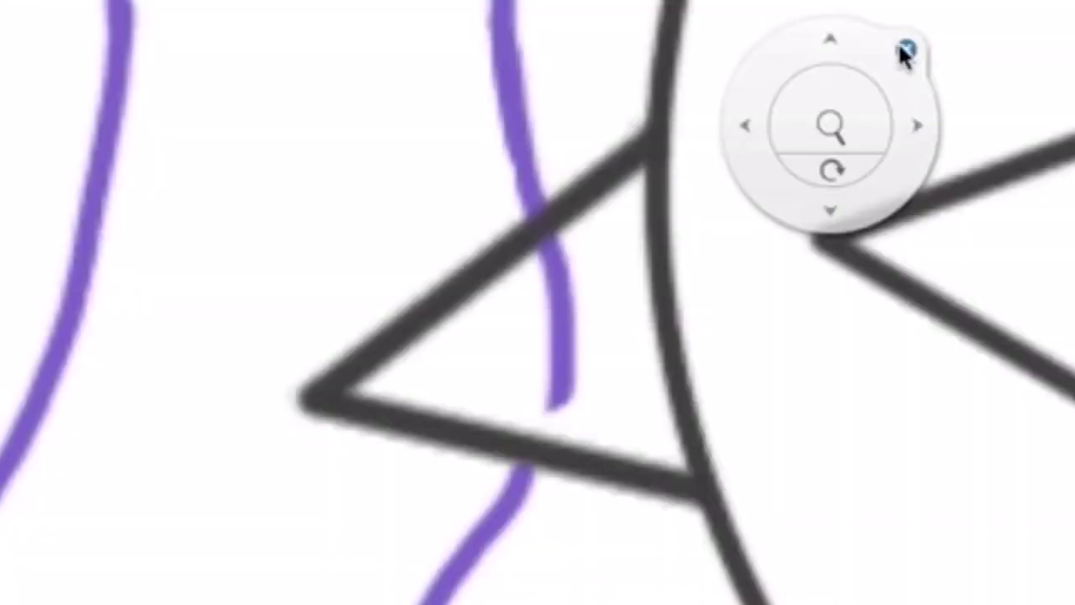
left_click(903, 52)
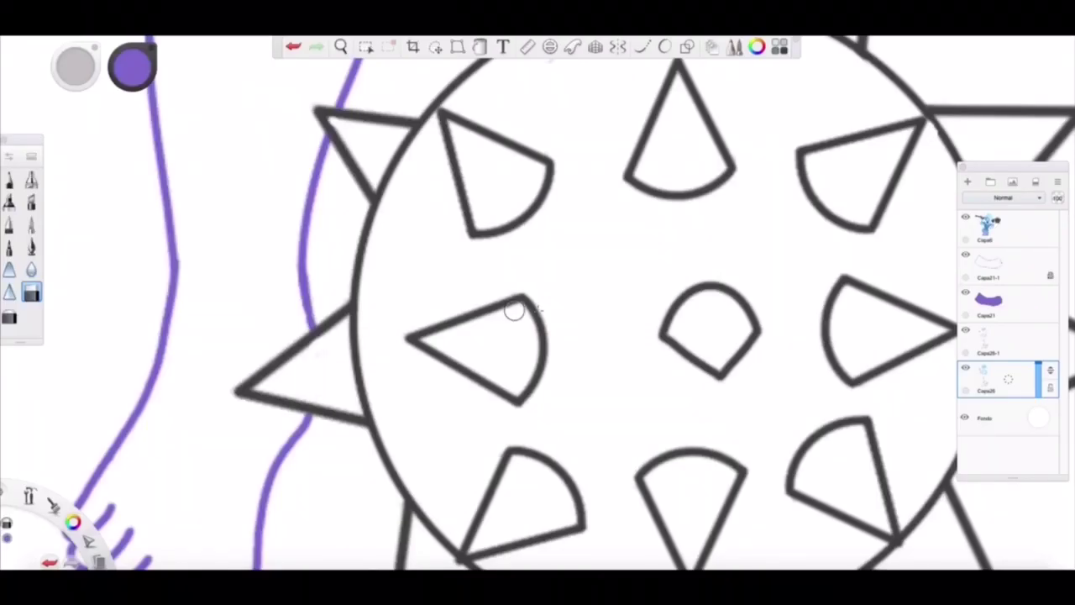
scroll(515, 311, "down", 5)
scroll(788, 312, "up", 5)
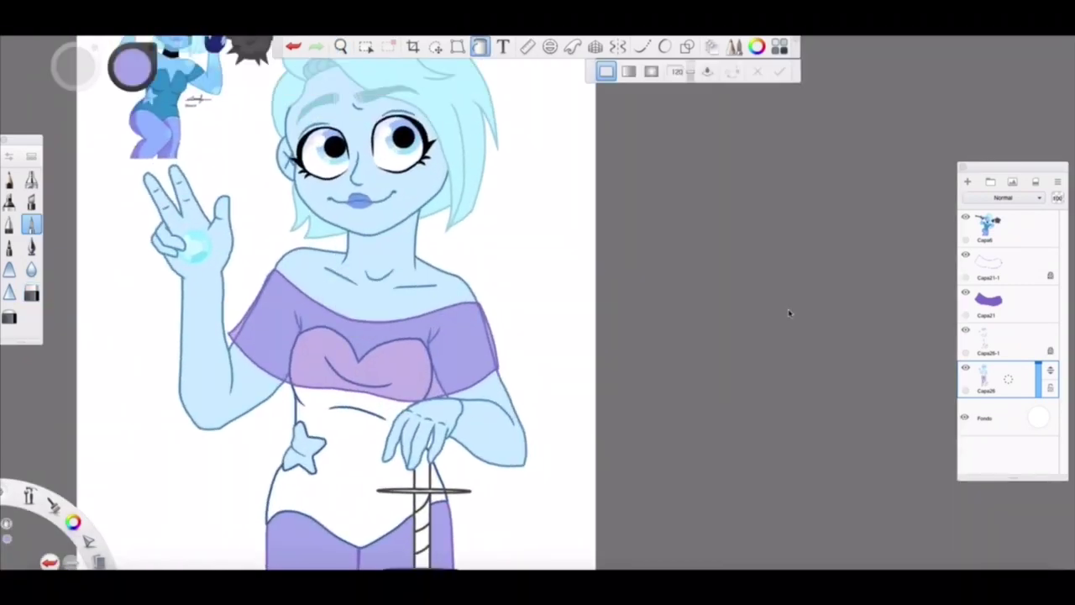
Step: Flood-fill the bodysuit with the teal blue of the reference character's outfit
left_click(353, 420)
scroll(353, 336, "down", 5)
scroll(352, 336, "up", 3)
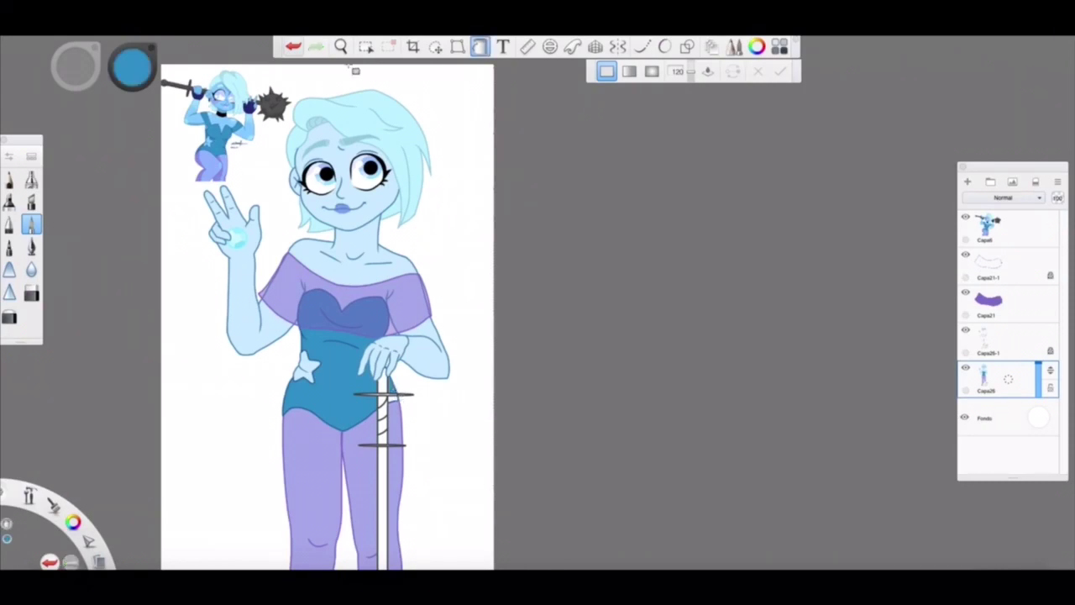
Step: Touch up the bodysuit outline at the hip beside the sword's crossguard with its own dark blue on layer Capa26-1
scroll(400, 420, "up", 5)
scroll(403, 257, "up", 5)
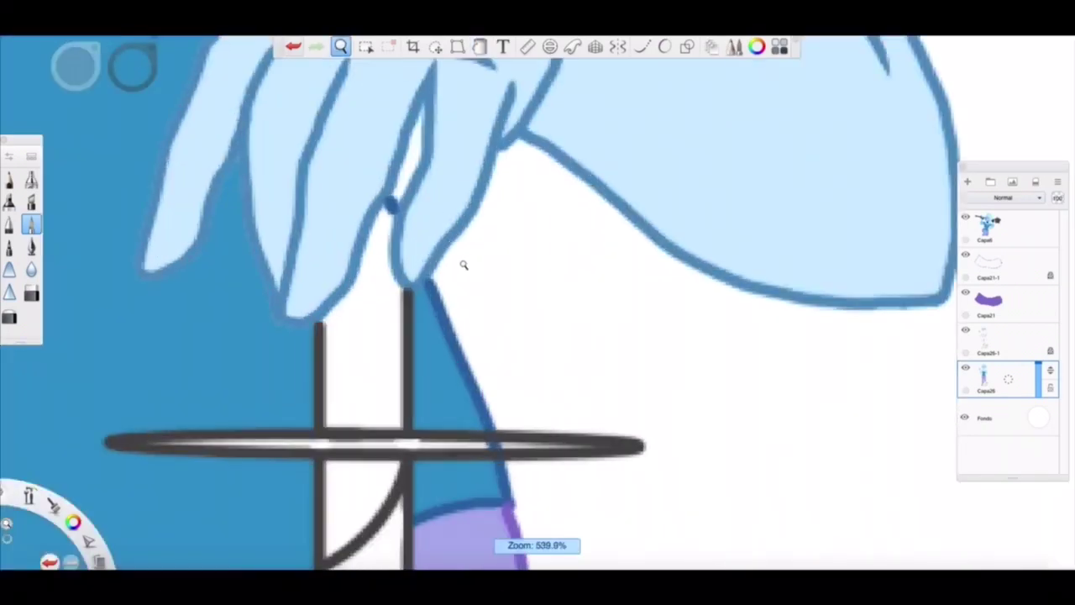
left_click_drag(463, 265, 405, 107)
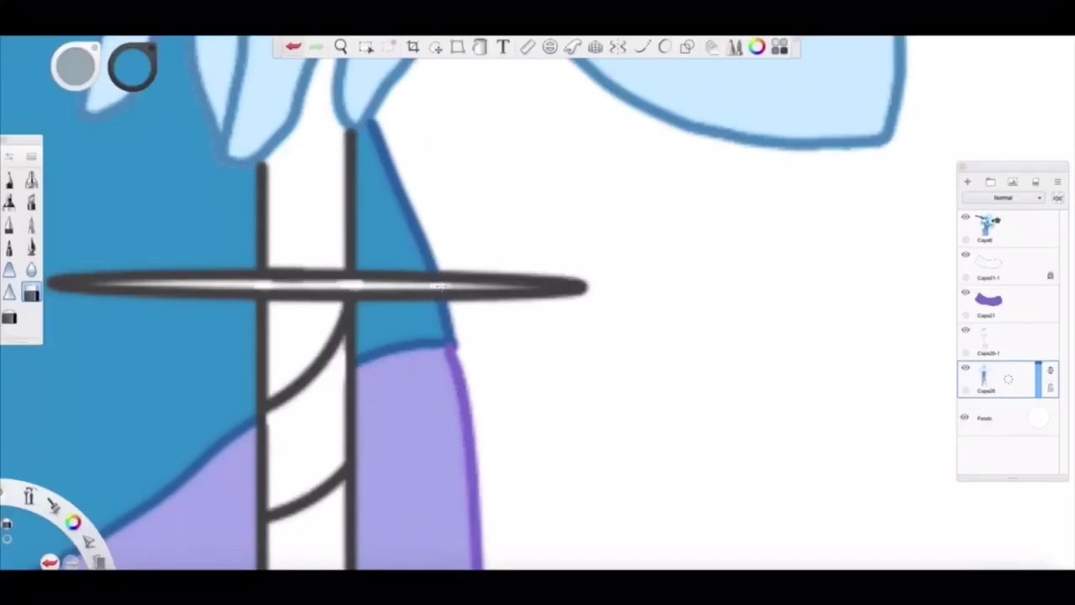
left_click_drag(132, 67, 456, 320)
double_click(31, 223)
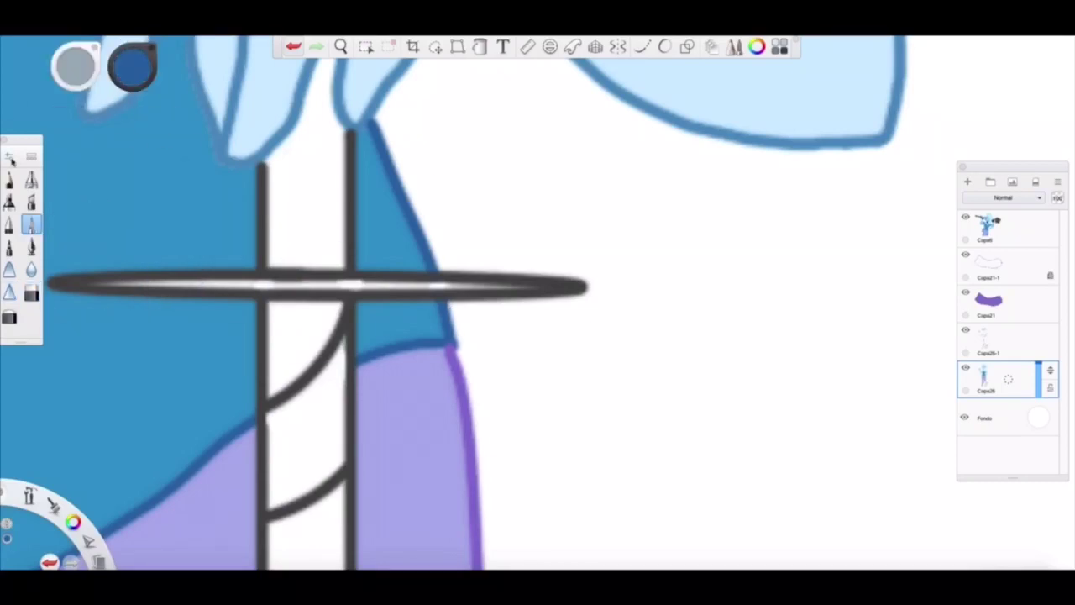
left_click(960, 353)
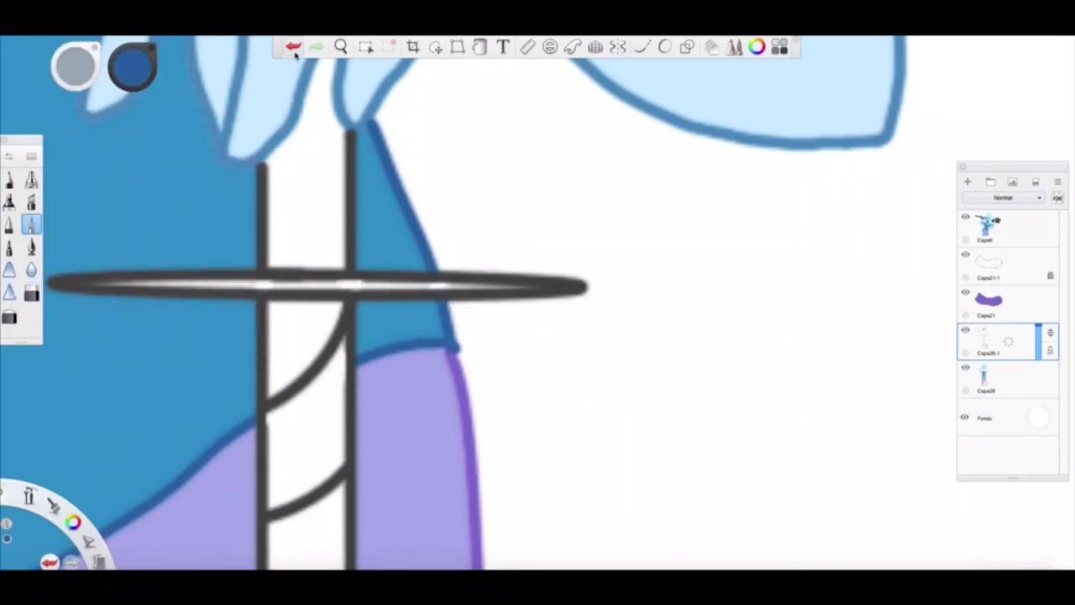
Step: On new layer Capa46, paint a soft grayish-blue shadow on the face along the hairline and down the cheek beside the long hair
scroll(264, 173, "down", 3)
scroll(339, 43, "up", 3)
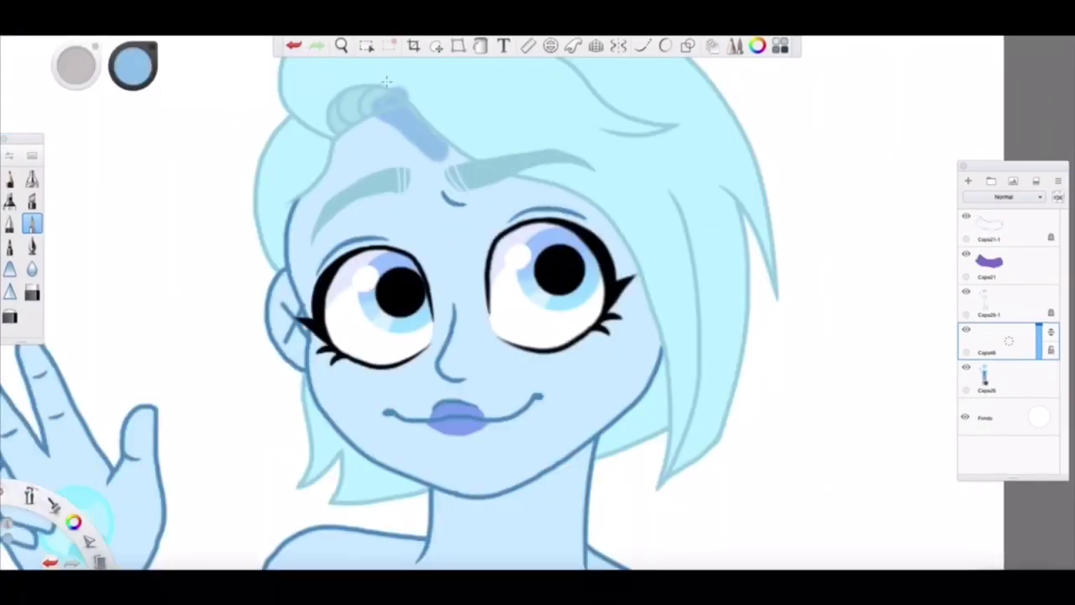
left_click(132, 66)
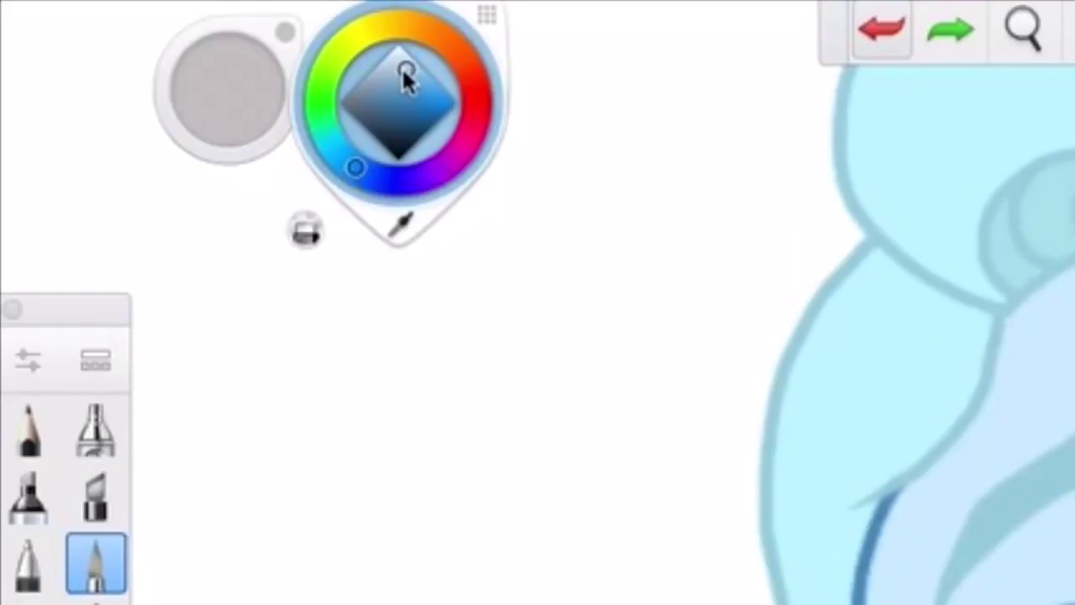
left_click(407, 74)
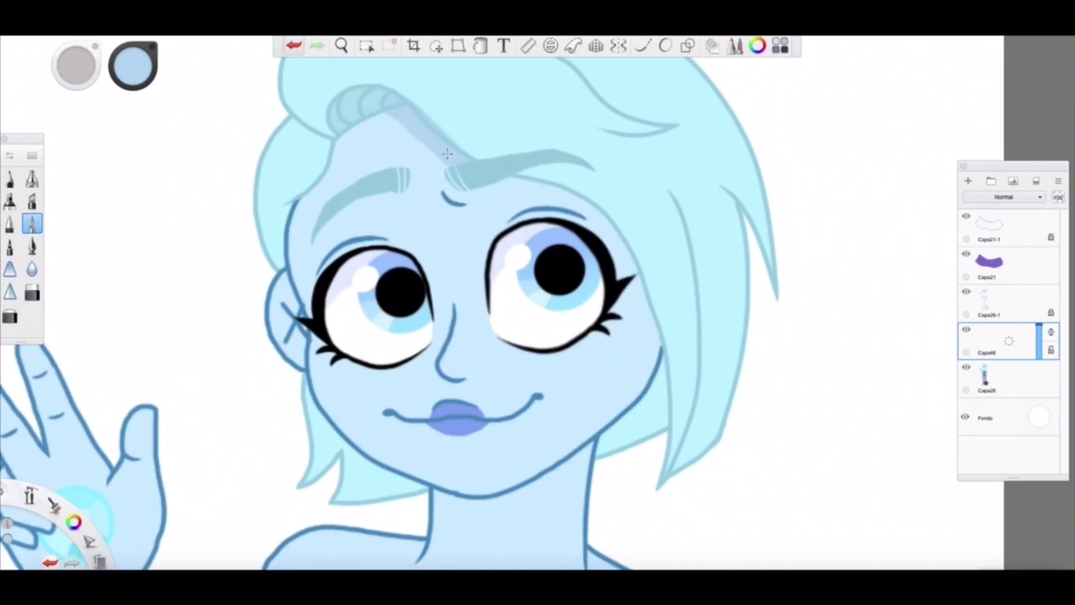
left_click_drag(477, 182, 545, 194)
mouse_move(600, 217)
left_mouse_down()
mouse_move(640, 254)
mouse_move(667, 302)
left_mouse_up()
left_click_drag(612, 220, 672, 340)
mouse_move(632, 289)
left_mouse_down()
mouse_move(658, 367)
mouse_move(628, 395)
mouse_move(615, 437)
left_mouse_up()
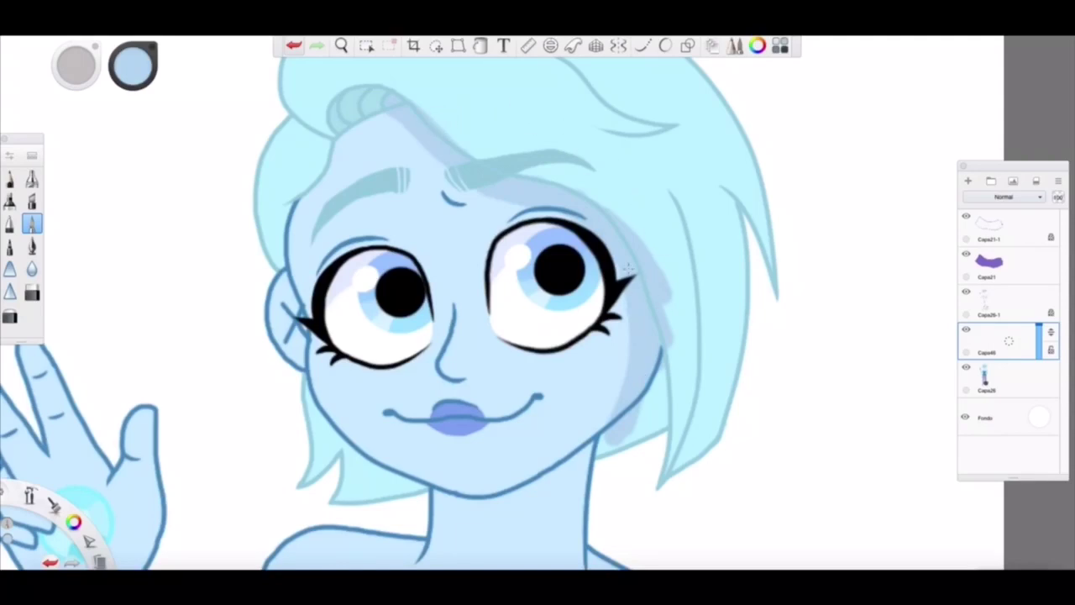
left_click_drag(628, 315, 602, 427)
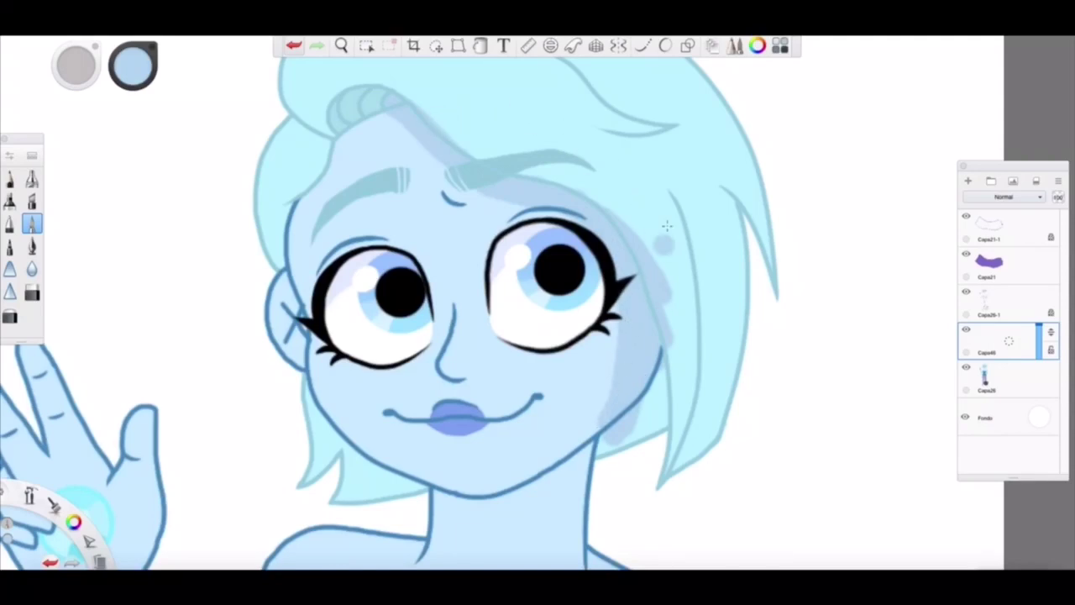
Step: Undo the last shadow strokes and erase the face shadow that spills over the hair and jawline
left_click(294, 47)
left_click(294, 47)
left_click(32, 291)
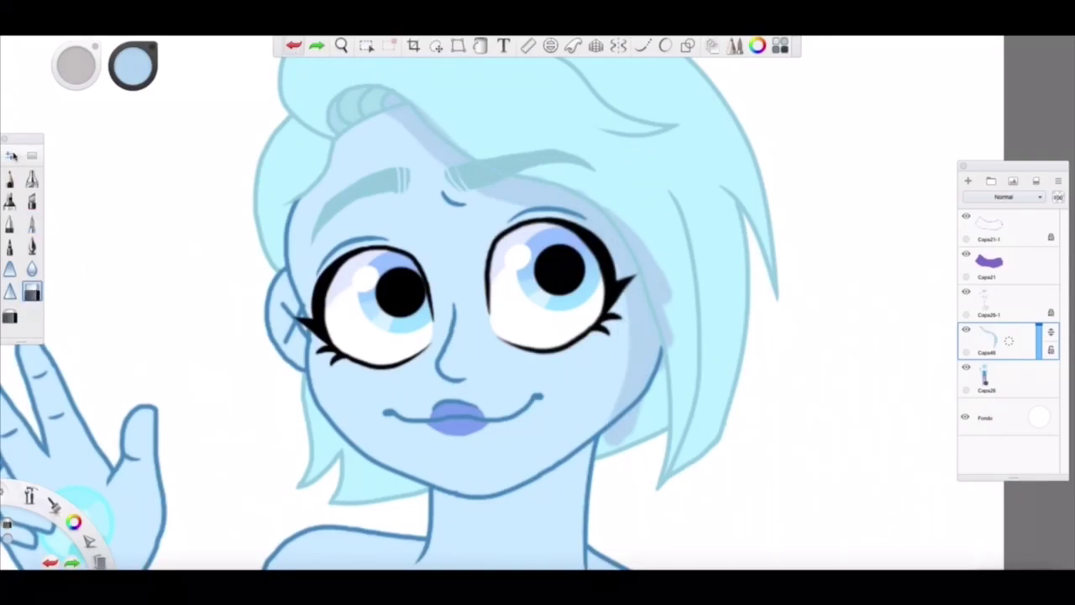
left_click(32, 291)
left_click_drag(582, 185, 652, 270)
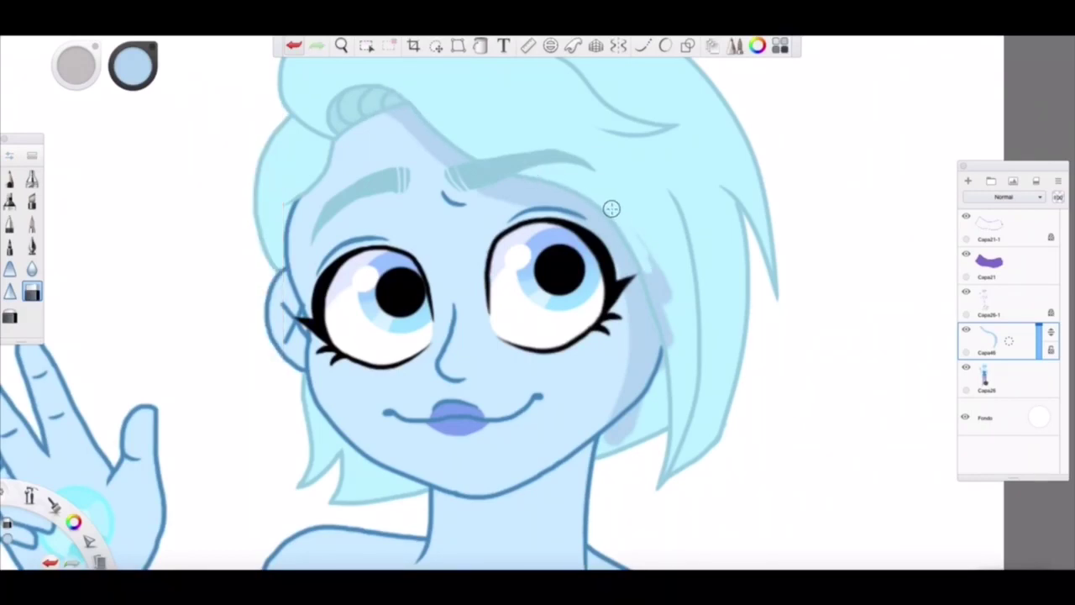
left_click_drag(611, 208, 643, 261)
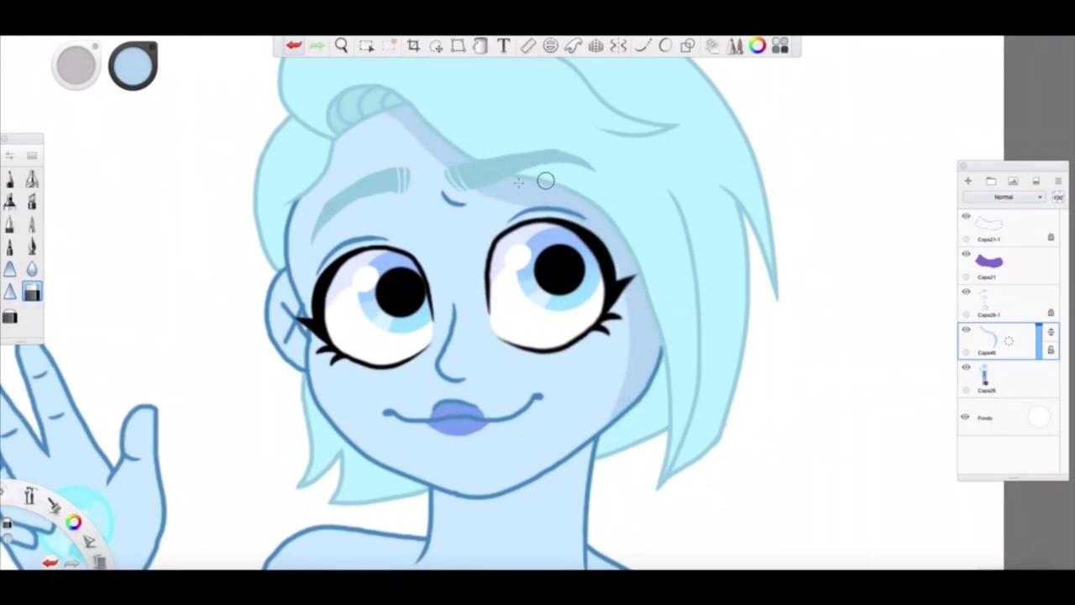
Step: Shade the inside of the ear with the same shadow blue and erase the overspill
left_click(32, 223)
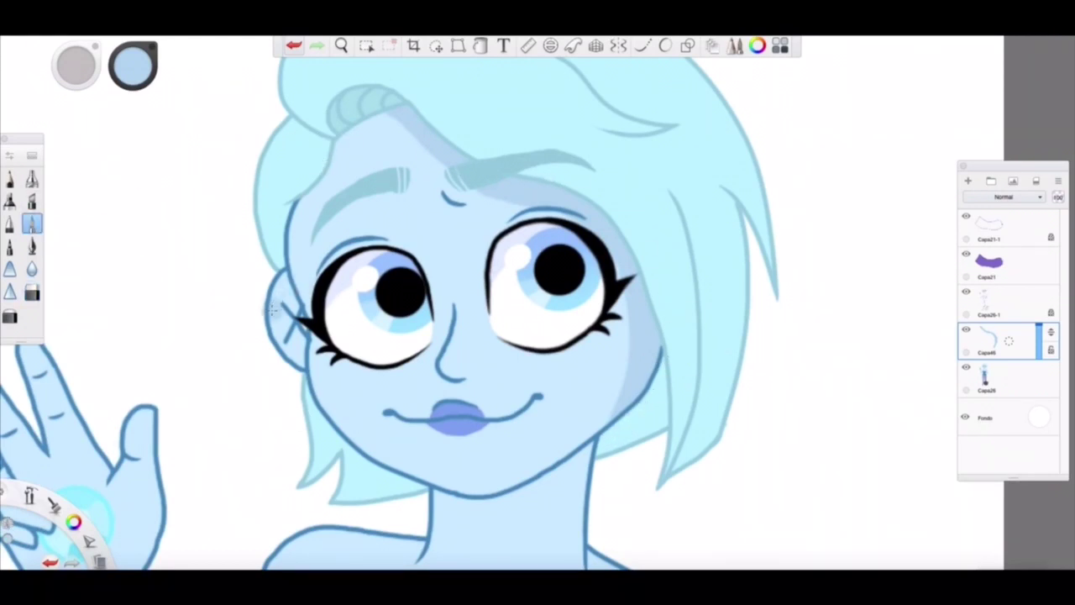
left_click(32, 291)
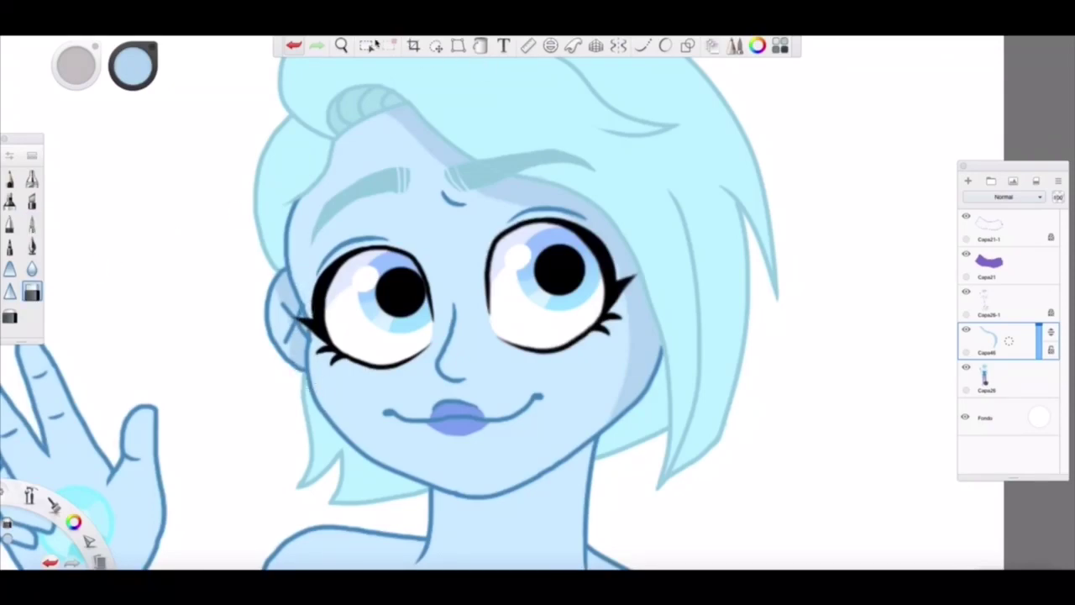
Step: Paint a shadow in the hollow between the collarbones and erase what spills outside its curved line
left_click(341, 44)
scroll(283, 206, "down", 5)
scroll(263, 211, "up", 6)
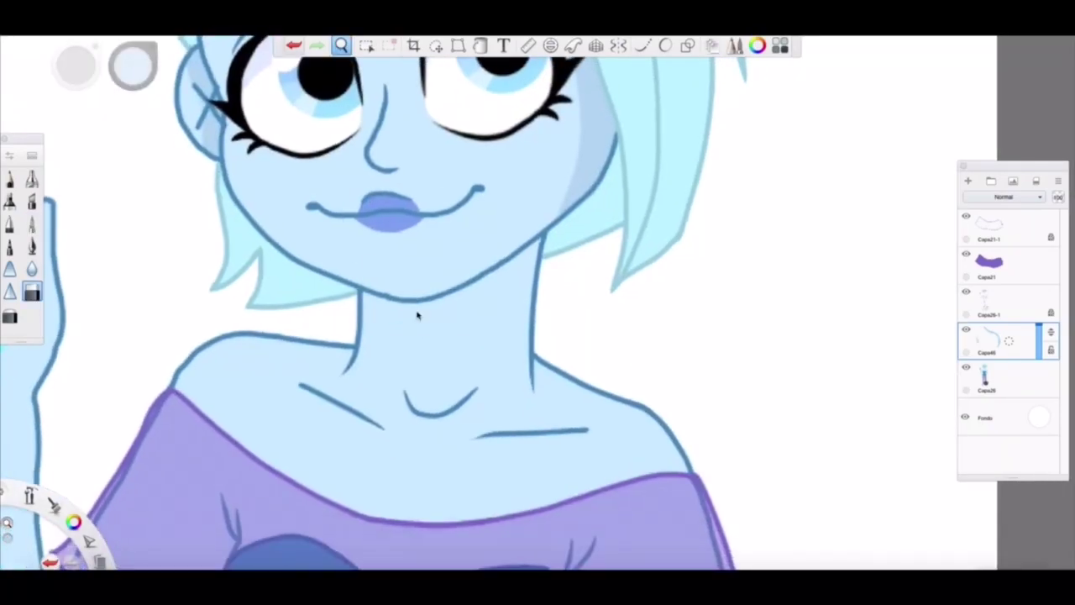
left_click(252, 187, "alt")
left_click(32, 223)
left_click_drag(403, 405, 455, 405)
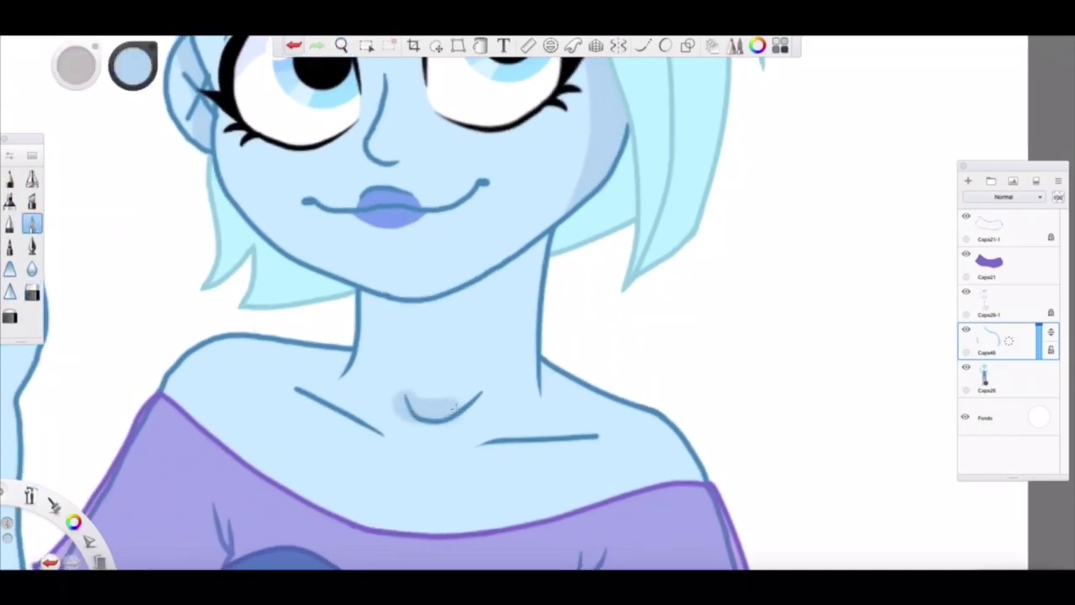
left_click(32, 292)
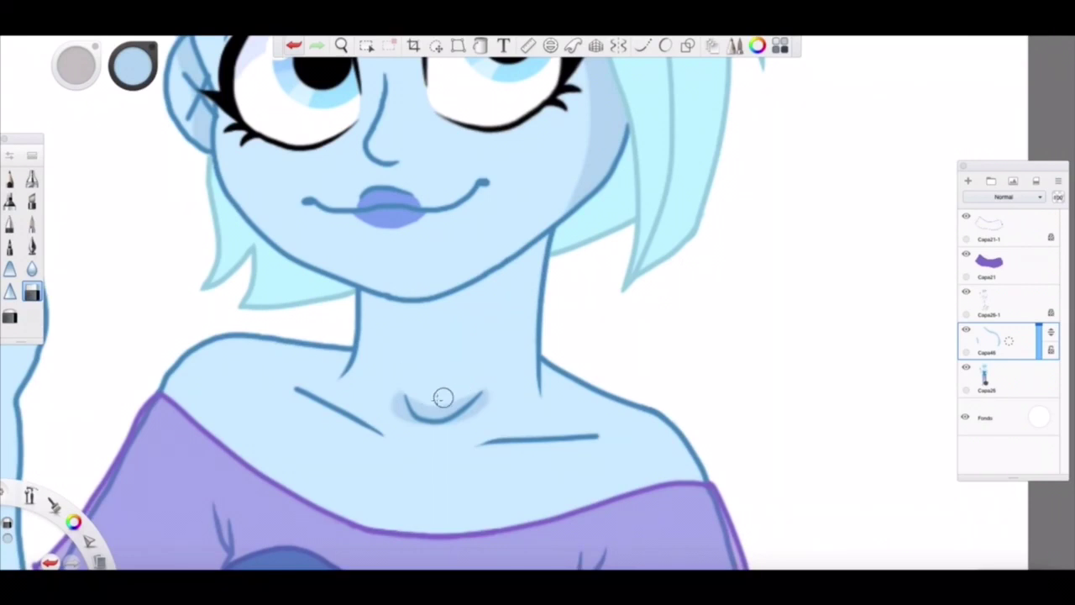
left_click_drag(440, 398, 486, 394)
left_click_drag(395, 393, 409, 430)
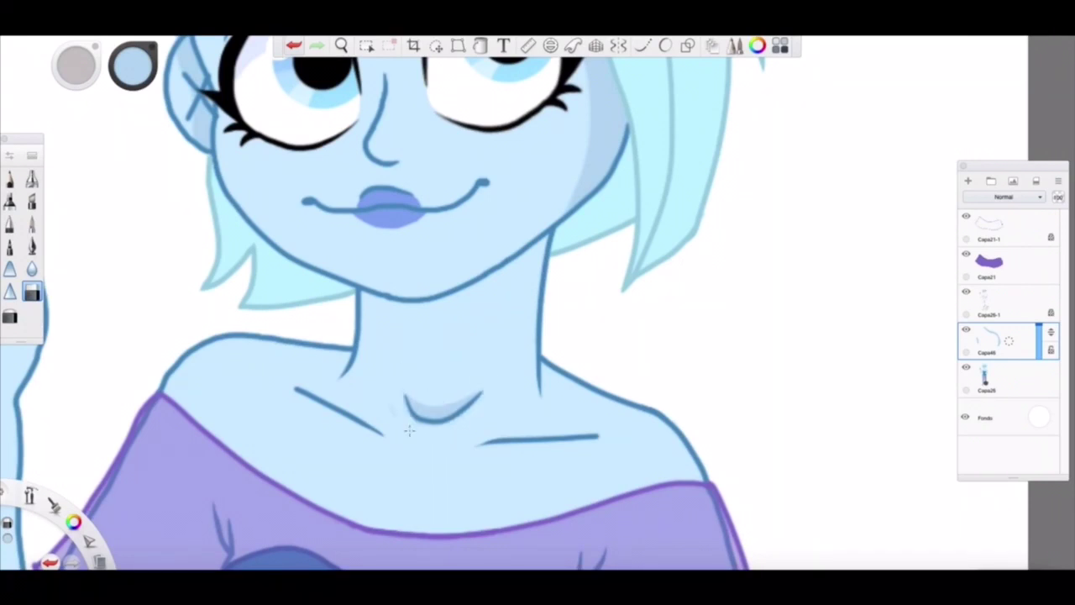
Step: Paint a curved shadow across the neck under the chin and erase the excess beyond the jaw and neck outlines
left_click(31, 223)
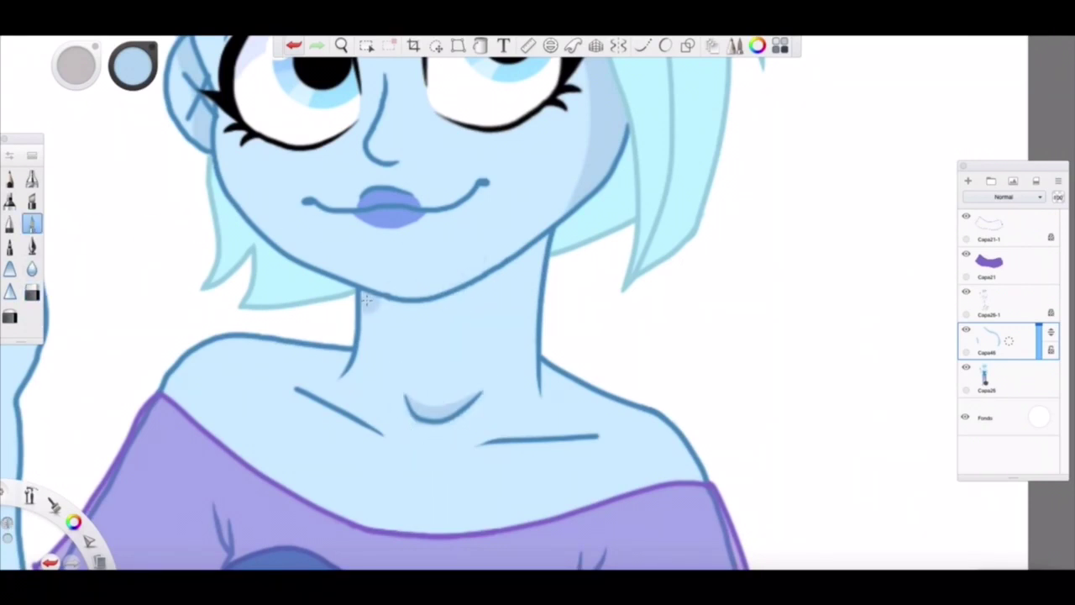
mouse_move(364, 300)
left_mouse_down()
mouse_move(391, 312)
mouse_move(463, 306)
mouse_move(544, 239)
left_mouse_up()
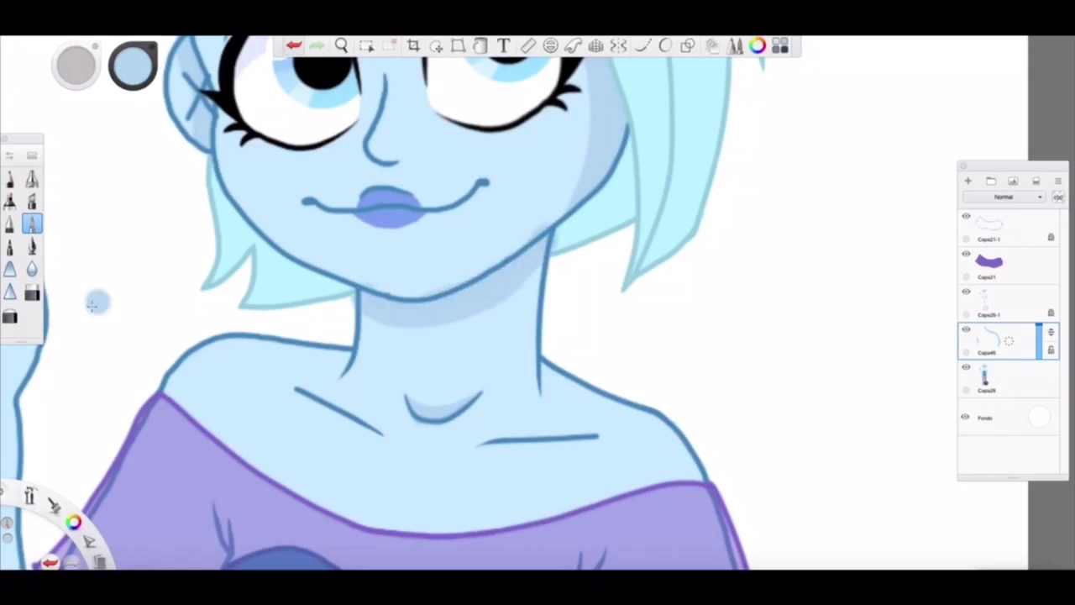
left_click(32, 291)
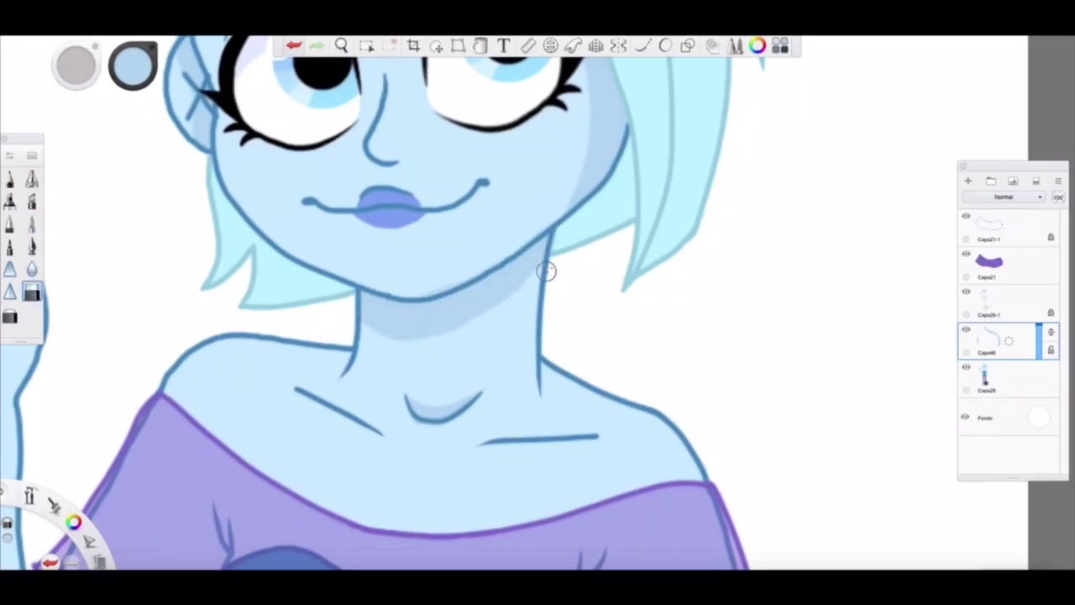
scroll(398, 336, "down", 5)
scroll(398, 336, "up", 10)
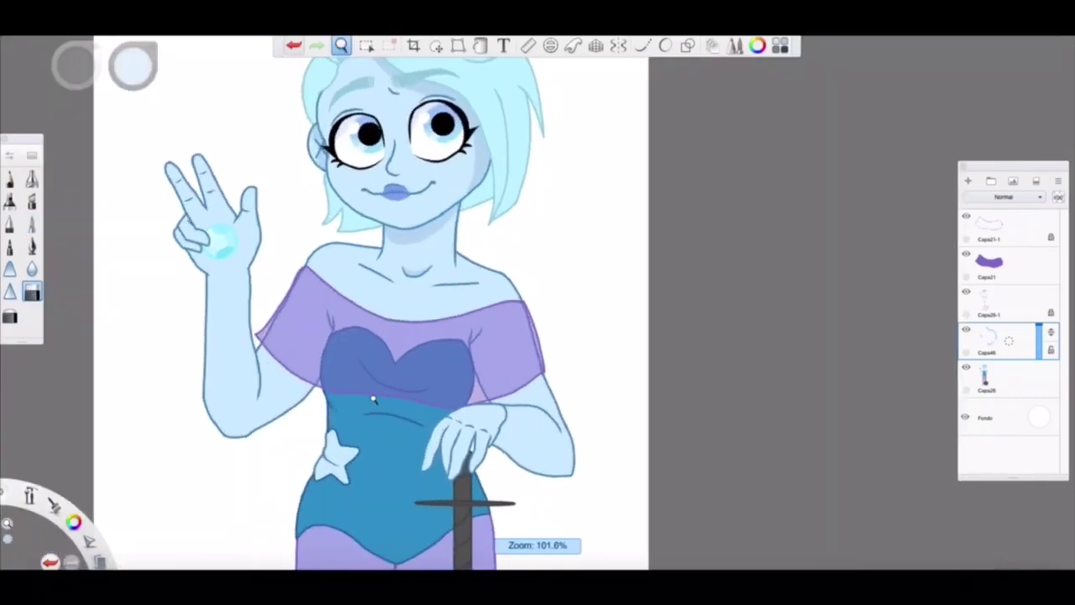
Step: Shade the inner edge of the upper arm beneath the sleeve, on the sword-holding arm, and erase the overspill
left_click(32, 222)
left_click_drag(488, 201, 504, 315)
left_click_drag(512, 220, 554, 336)
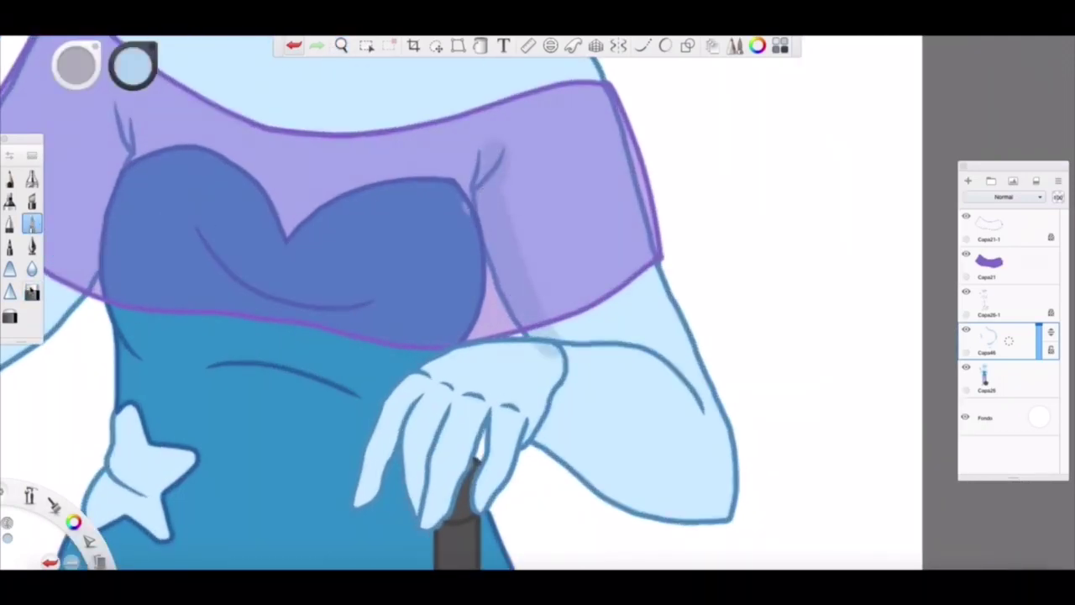
left_click(32, 291)
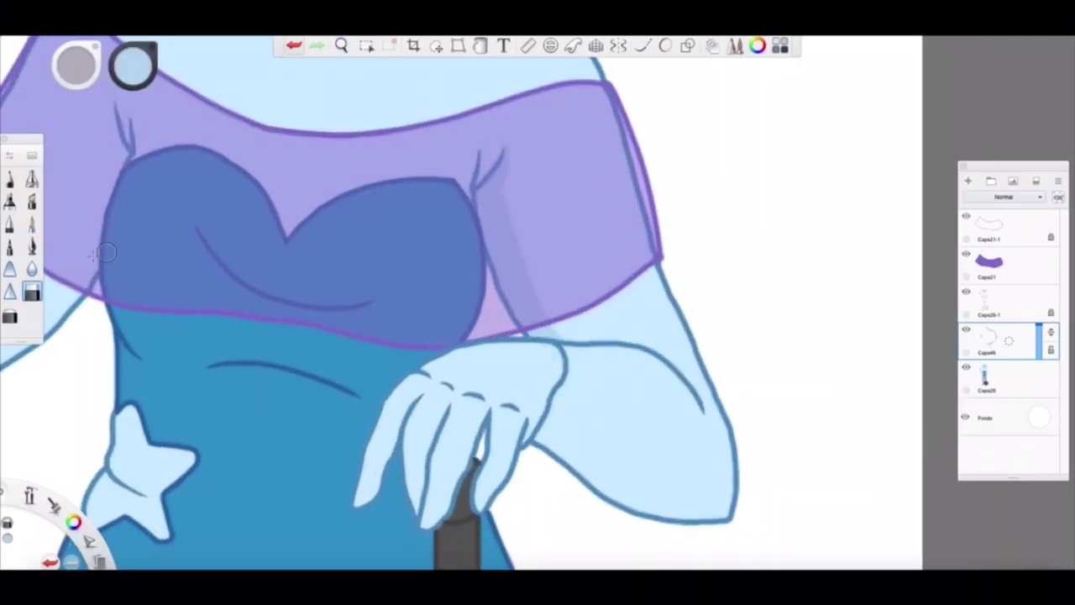
Step: Paint a thin shadow above the elbow crease of the sword-holding arm and trim it along the outlines
left_click(32, 223)
mouse_move(612, 355)
left_mouse_down()
mouse_move(691, 375)
mouse_move(564, 326)
mouse_move(639, 356)
mouse_move(596, 359)
left_mouse_up()
left_click(32, 292)
left_click_drag(671, 340, 711, 420)
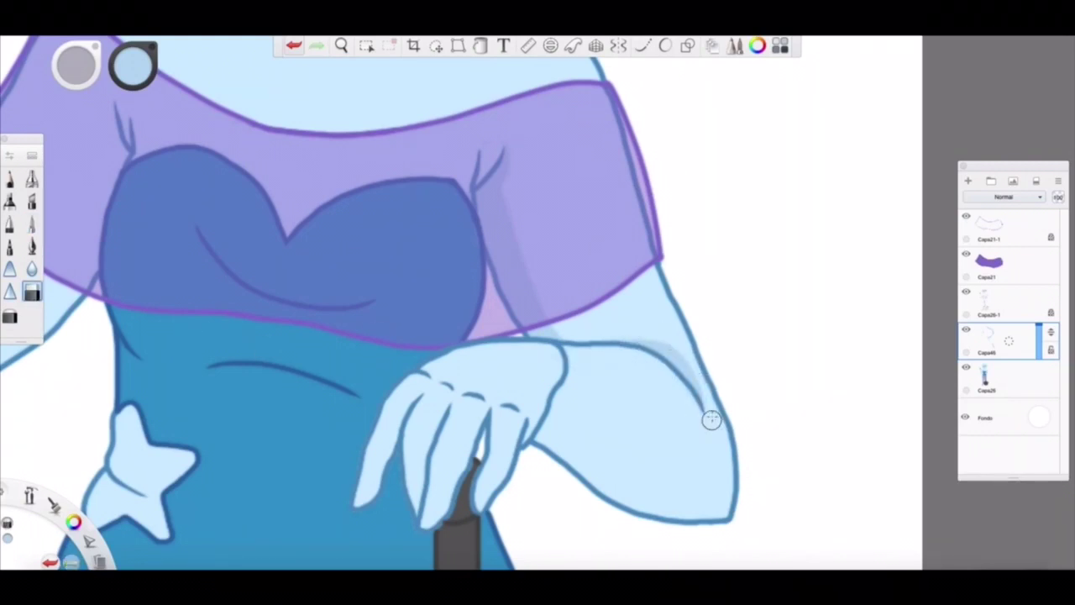
Step: Shade the underside of the sword-side forearm from wrist to elbow and erase the paint outside its outline
left_click(32, 223)
mouse_move(554, 357)
left_mouse_down()
mouse_move(543, 438)
mouse_move(575, 466)
mouse_move(672, 504)
mouse_move(721, 496)
left_mouse_up()
left_click_drag(744, 453, 655, 514)
left_click(32, 292)
mouse_move(727, 439)
left_mouse_down()
mouse_move(644, 473)
mouse_move(749, 458)
mouse_move(582, 492)
left_mouse_up()
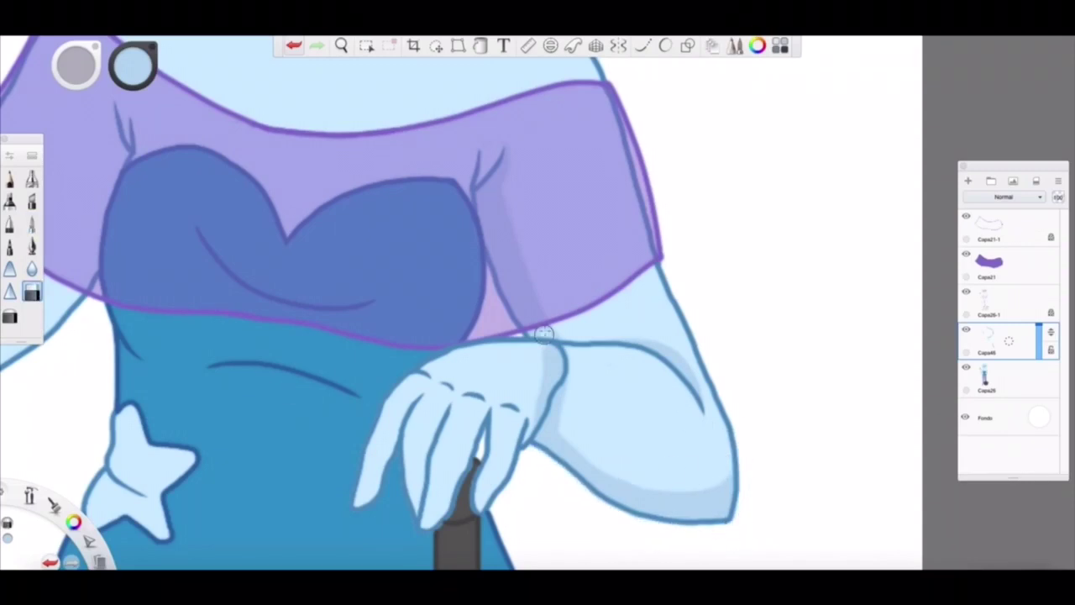
Step: Shade the outer edge of the hand resting on the sword hilt and clean up stray shadow around the wrist
key("b")
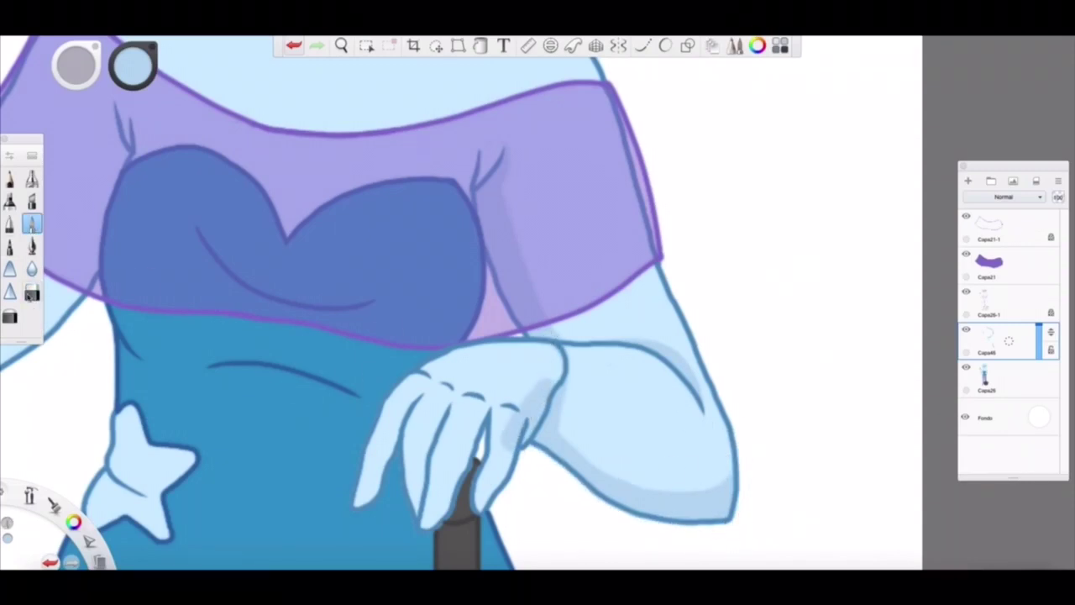
key("e")
key("b")
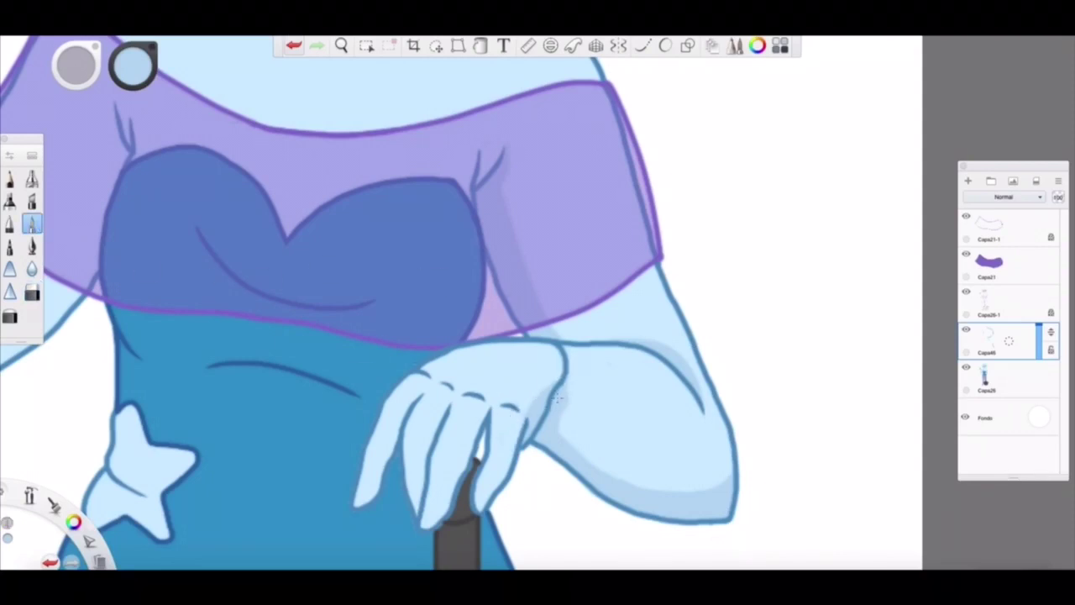
key("e")
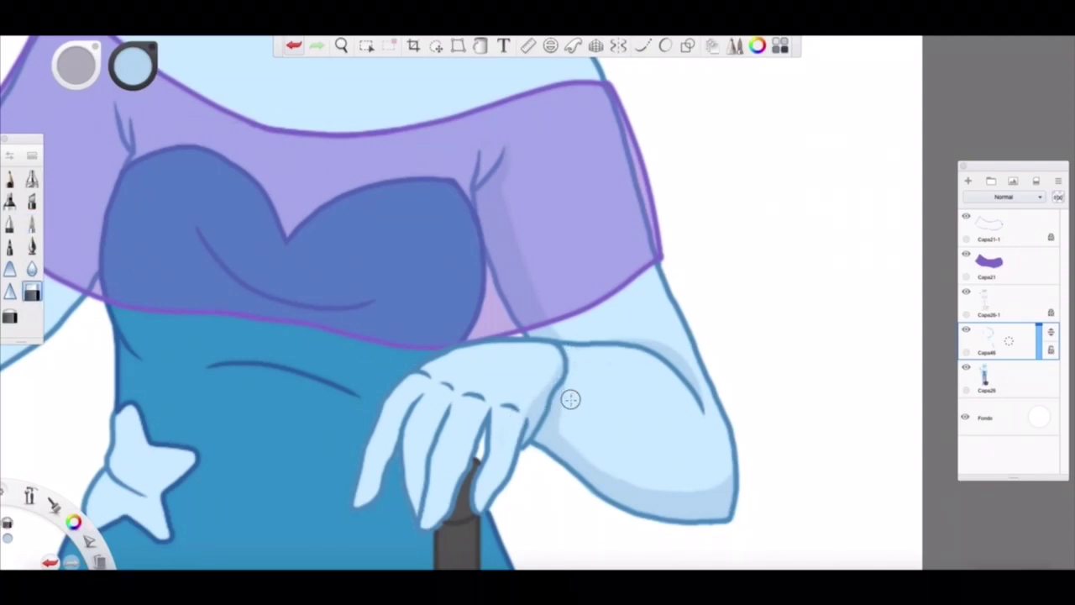
key("space")
mouse_move(348, 260)
left_mouse_down()
mouse_move(227, 302)
mouse_move(320, 233)
mouse_move(441, 260)
left_mouse_up()
key("b")
key("e")
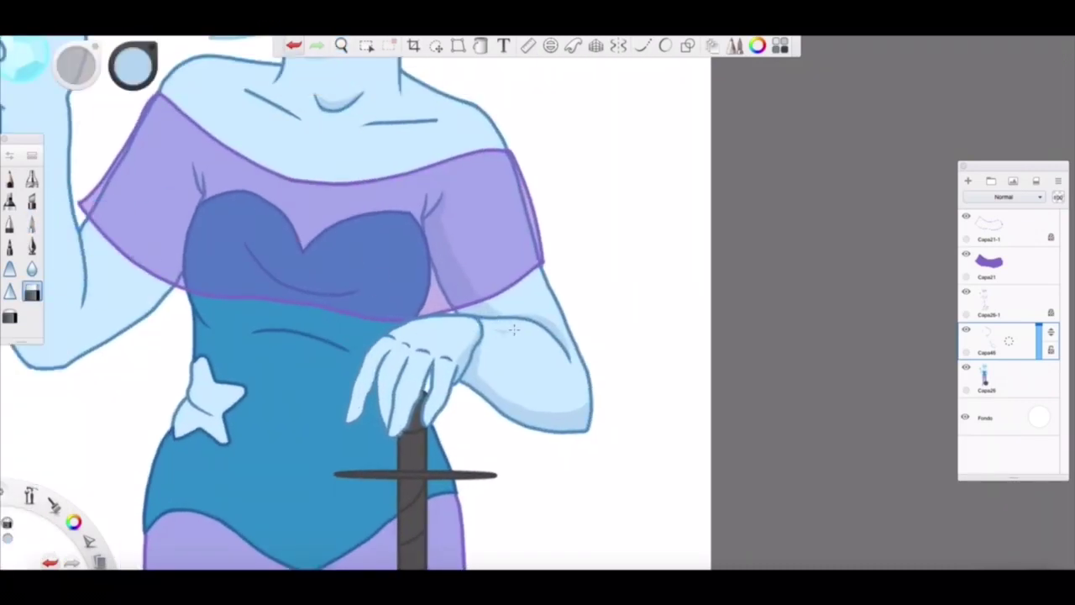
Step: Shade the armpit and the underside of the raised upper arm, then erase the overspill below the elbow
scroll(437, 319, "left", 5)
scroll(437, 320, "up", 2)
key("b")
mouse_move(454, 327)
left_mouse_down()
mouse_move(433, 380)
mouse_move(342, 451)
mouse_move(277, 455)
left_mouse_up()
left_click_drag(351, 332, 352, 407)
key("e")
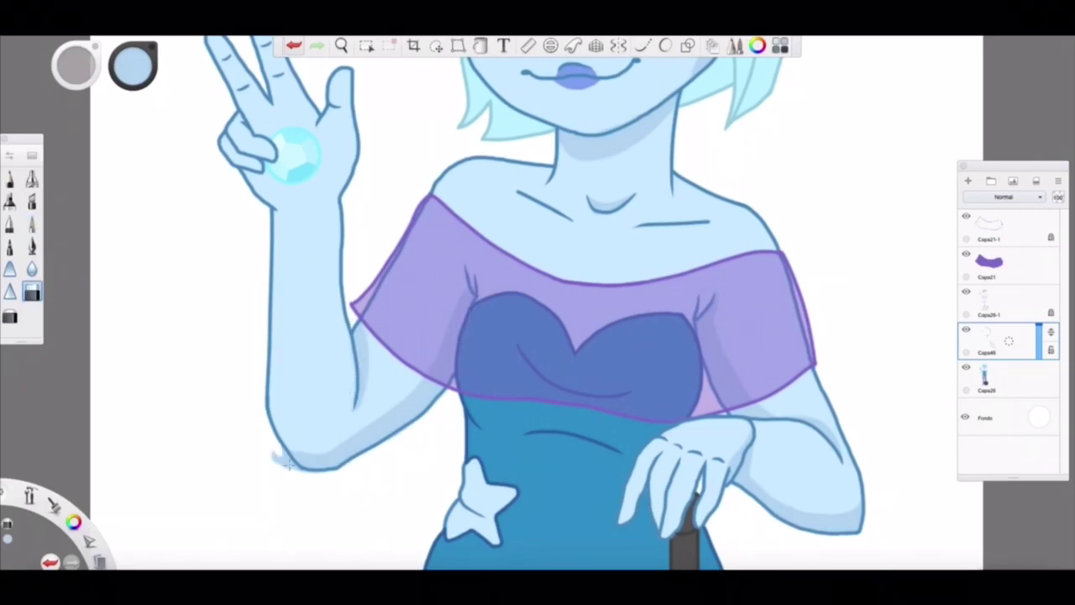
left_click_drag(292, 470, 274, 458)
Step: Paint a shadow down the outer side of the raised forearm and erase what crosses the outline
key("b")
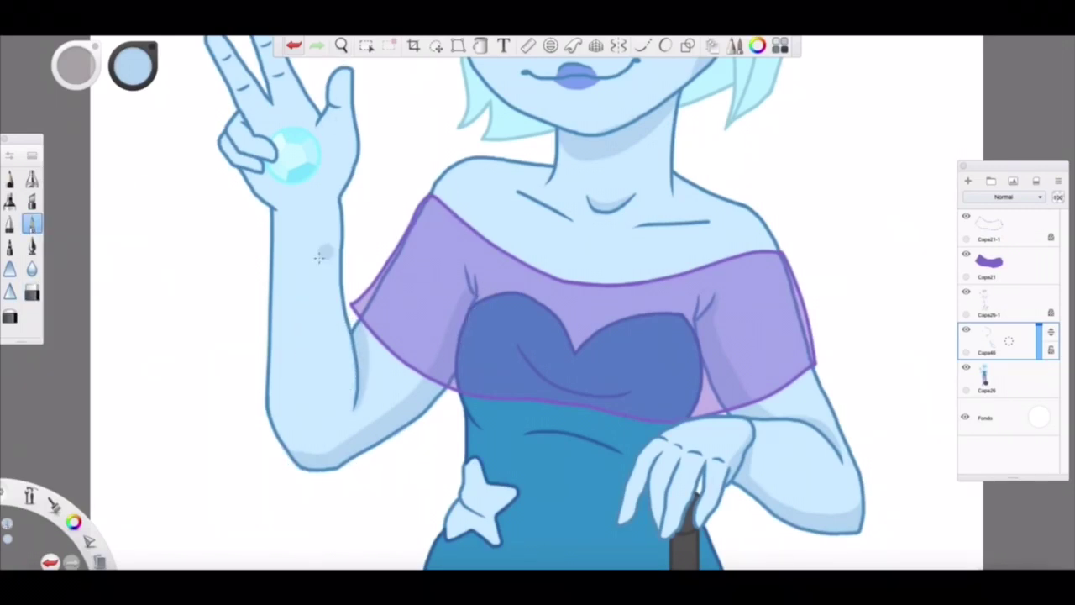
mouse_move(267, 210)
left_mouse_down()
mouse_move(277, 390)
mouse_move(295, 447)
left_mouse_up()
key("e")
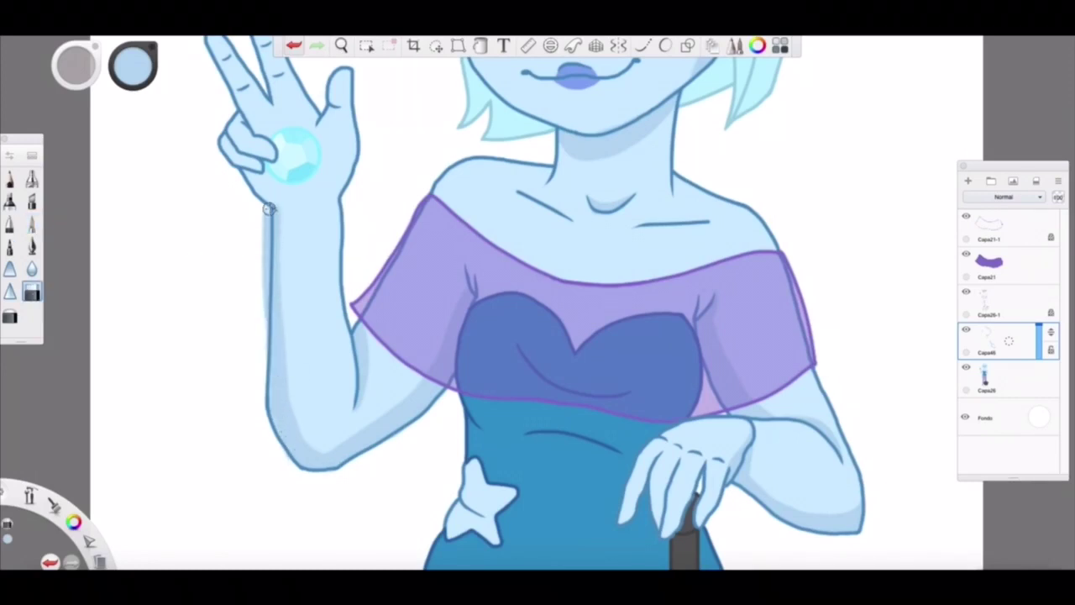
left_click_drag(267, 208, 263, 264)
key("b")
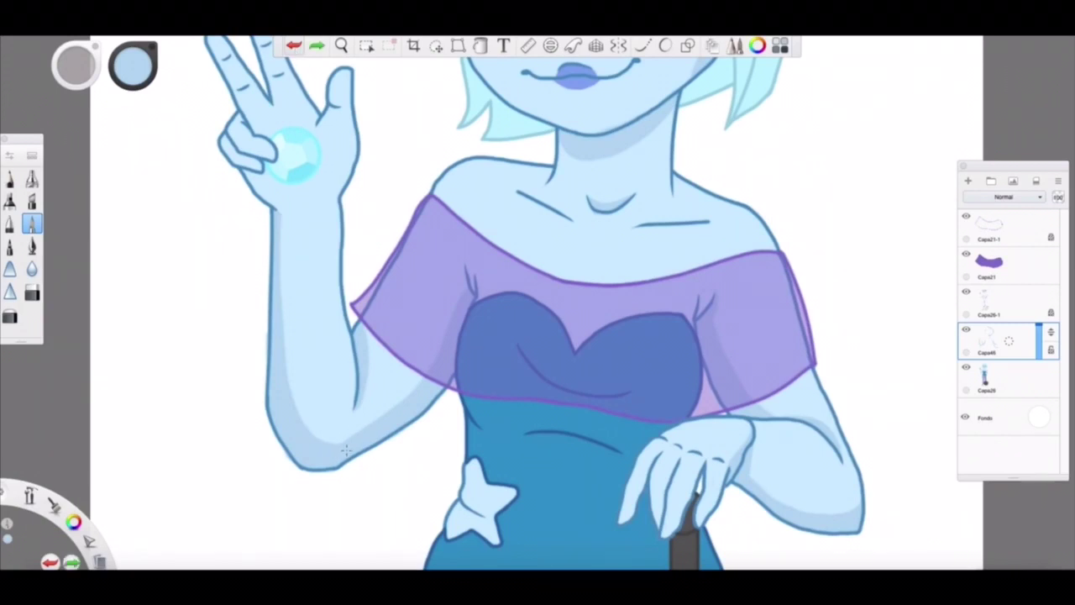
Step: Refine the inner edge of the shadow around the raised arm's elbow with the eraser
scroll(366, 250, "down", 4)
scroll(252, 252, "up", 5)
key("e")
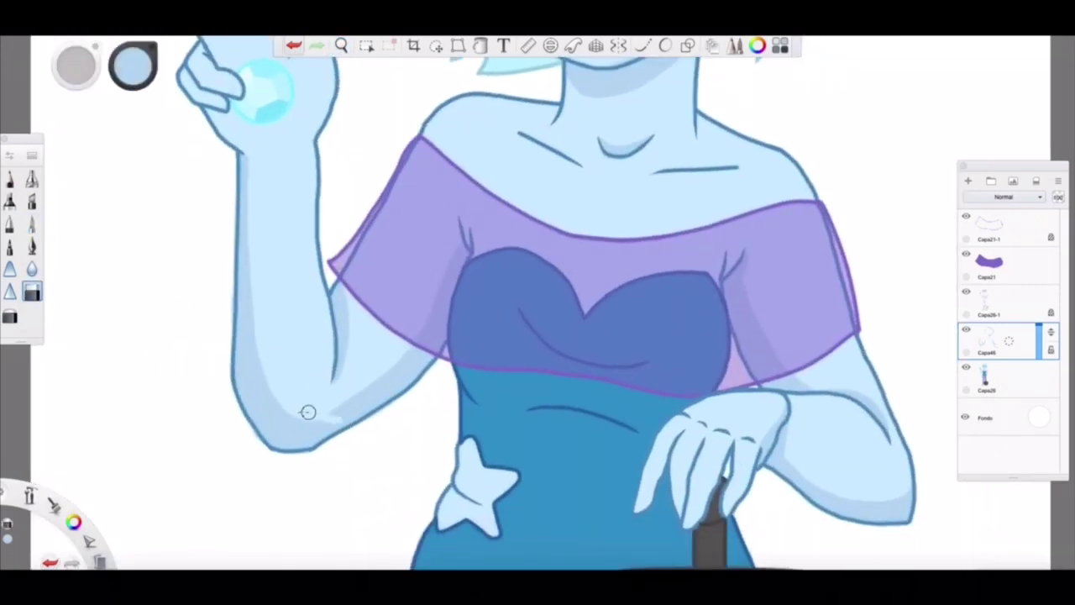
mouse_move(307, 412)
left_mouse_down()
mouse_move(358, 425)
mouse_move(435, 259)
mouse_move(365, 395)
left_mouse_up()
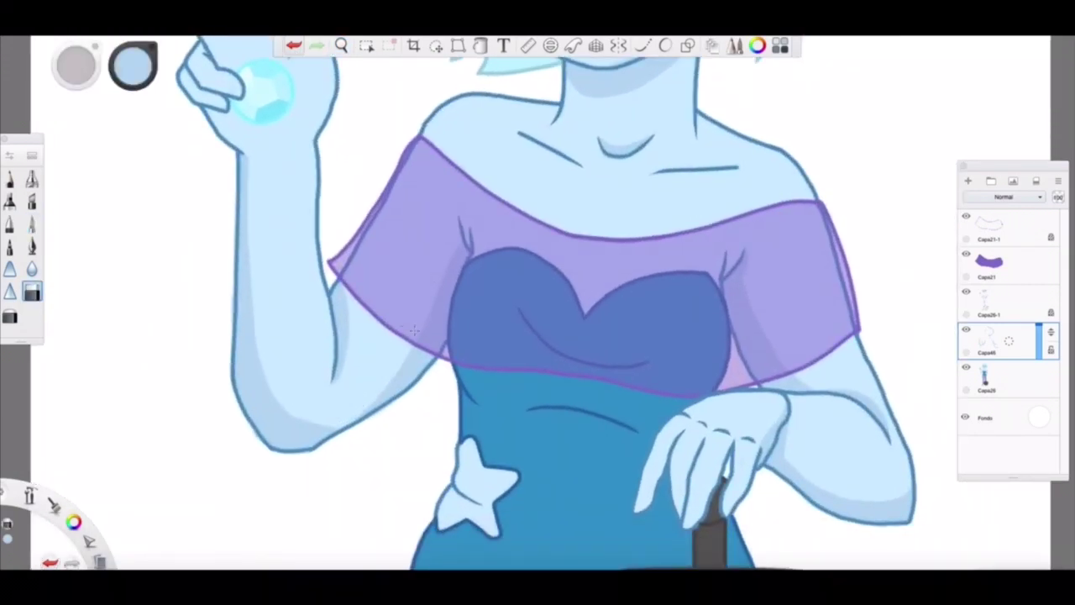
scroll(337, 426, "down", 4)
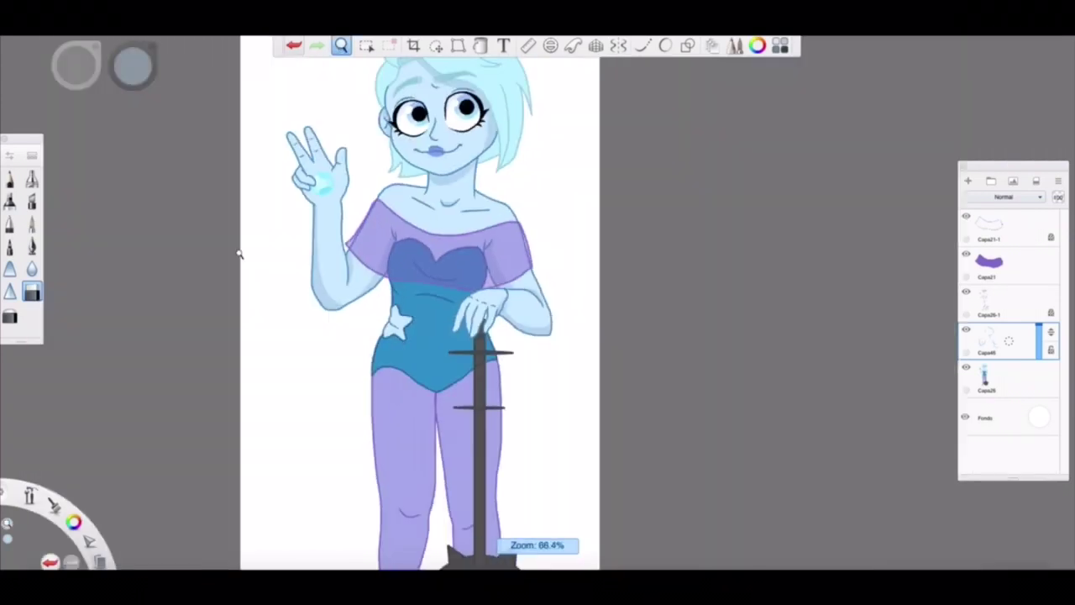
Step: Prepare the brush with a darker turquoise for the hair shadows and select the shading layer beneath the line art
scroll(384, 193, "up", 6)
key("b")
left_click(76, 65)
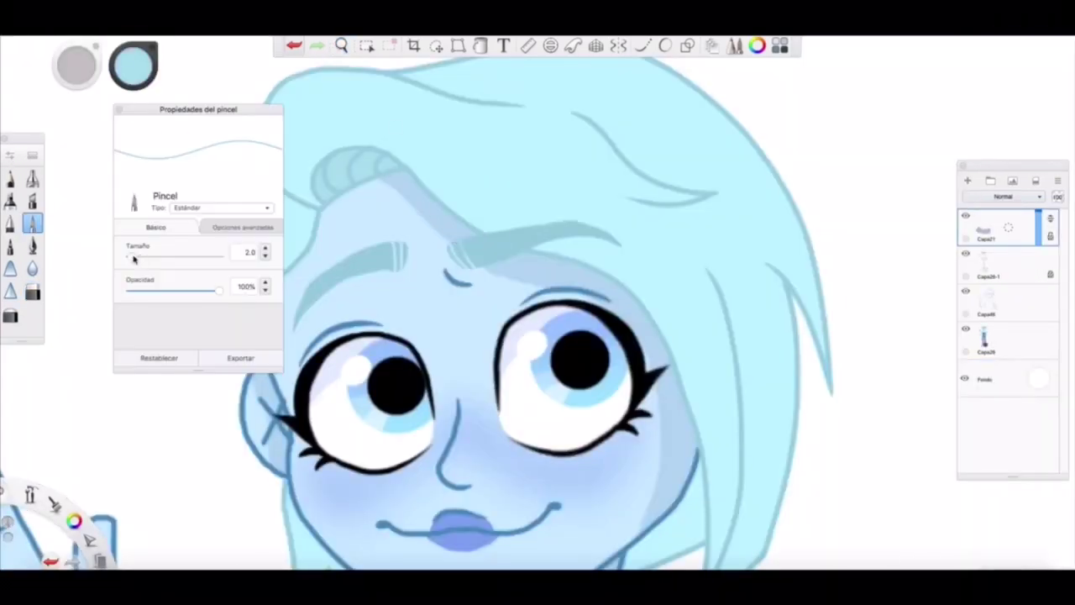
left_click(273, 190)
left_click(995, 303)
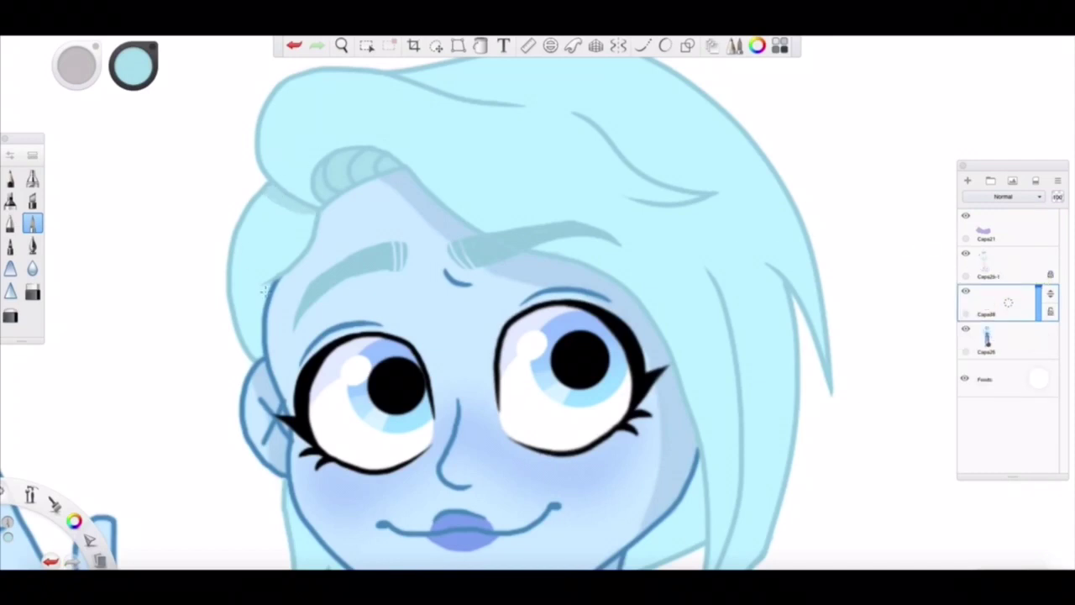
Step: Shade the hair beside the temple and under the parting line at the top of the head, erasing the excess
left_click_drag(264, 289, 255, 331)
left_click_drag(345, 56, 350, 166)
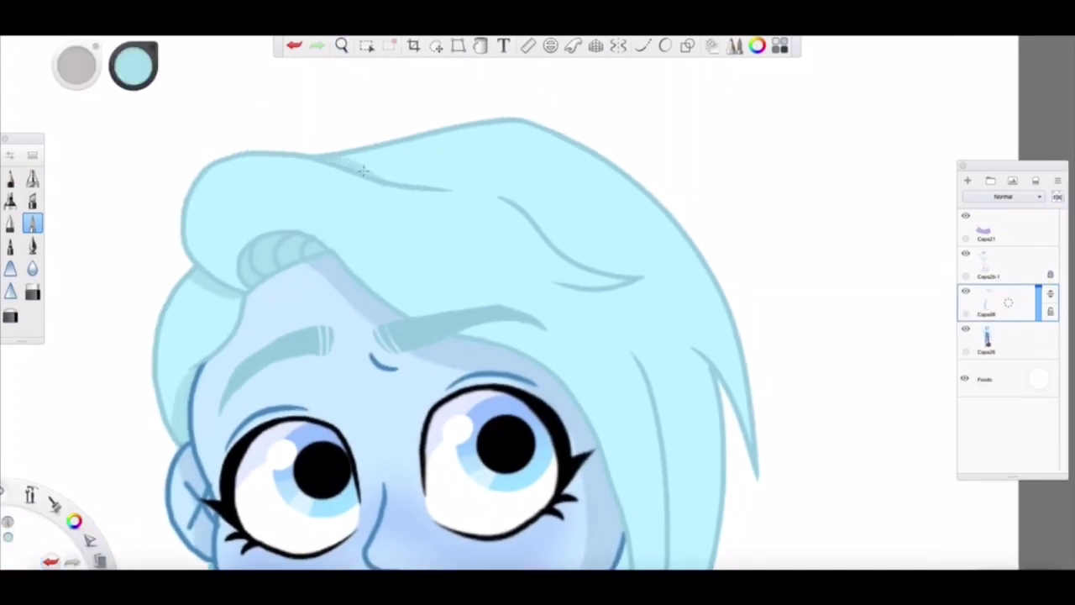
key("e")
key("b")
Step: Add turquoise shadows along the two curved strand lines above the forehead and trim their edges
left_click_drag(343, 48, 444, 187)
left_click_drag(628, 239, 523, 250)
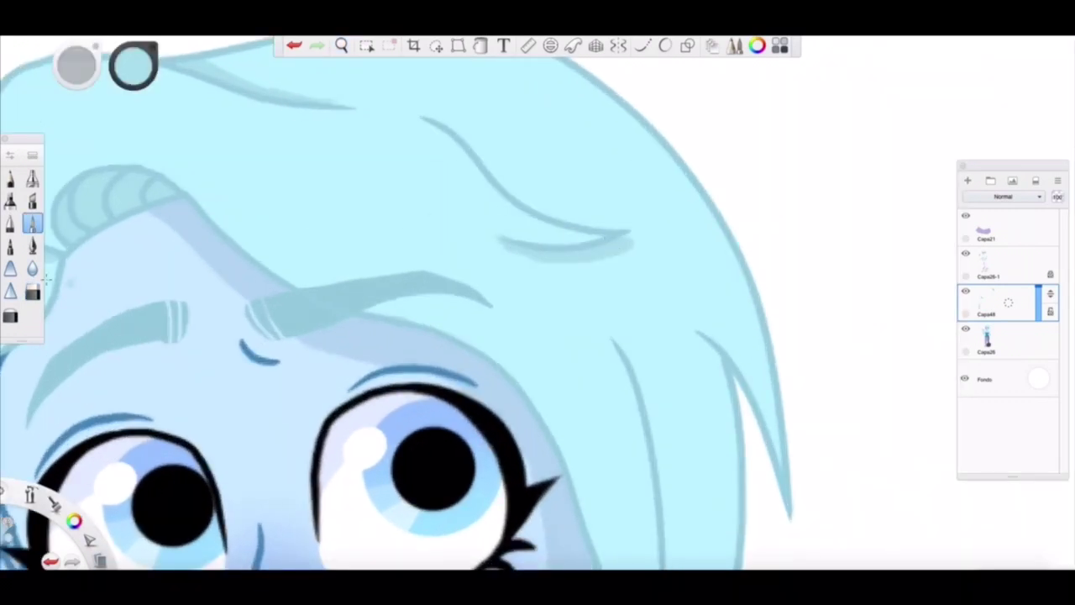
key("e")
key("b")
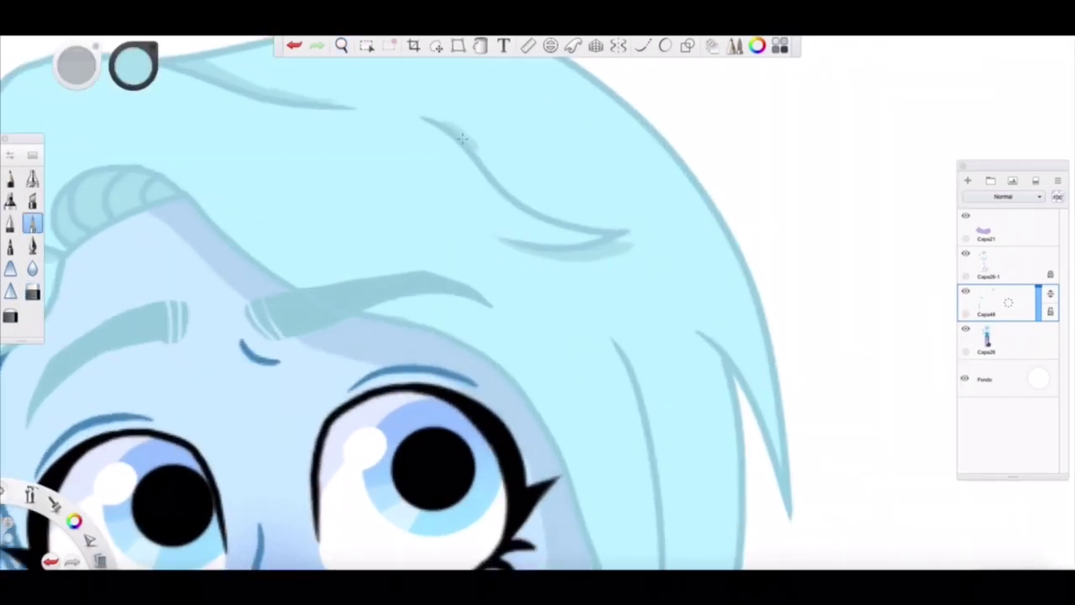
key("e")
mouse_move(342, 46)
left_mouse_down()
mouse_move(372, 236)
mouse_move(429, 321)
mouse_move(386, 292)
left_mouse_up()
Step: Shade along the long strand lines hanging beside the face and erase the overspill
key("b")
mouse_move(420, 146)
left_mouse_down()
mouse_move(454, 281)
mouse_move(437, 423)
mouse_move(417, 479)
left_mouse_up()
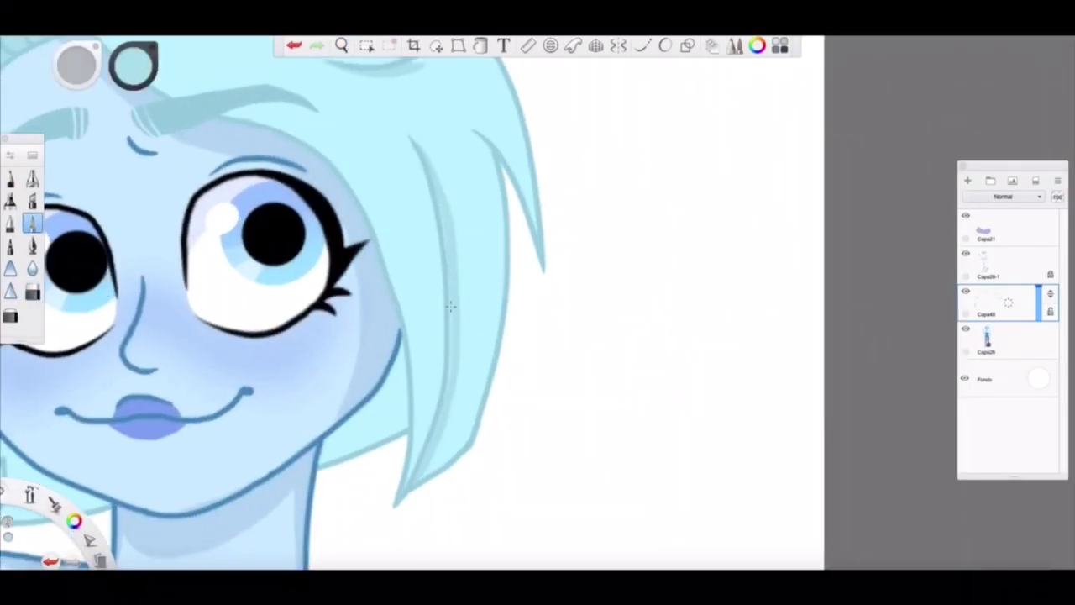
left_click_drag(473, 131, 499, 190)
key("e")
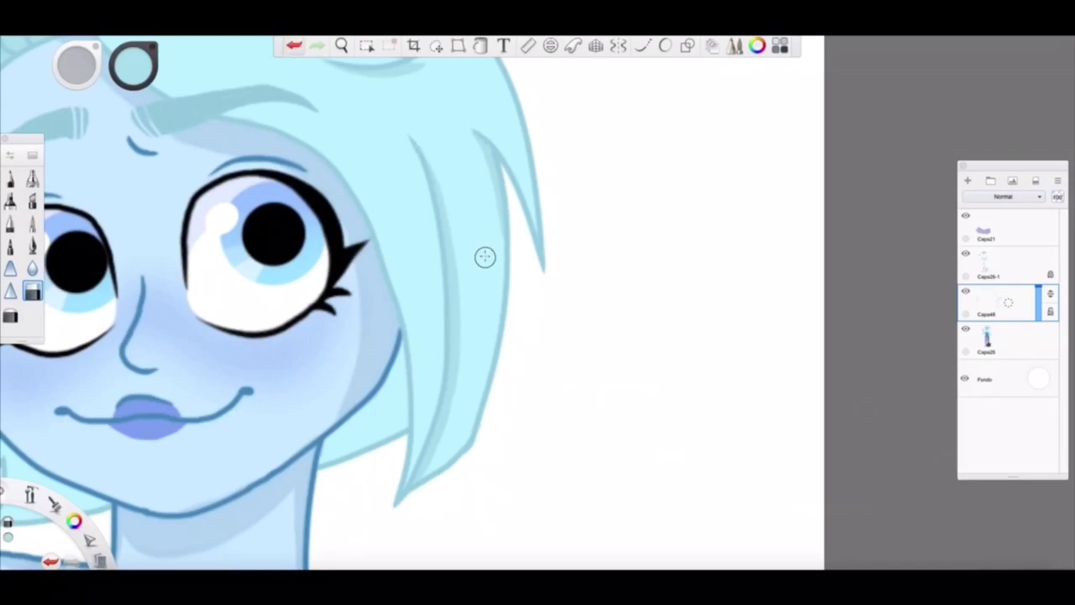
Step: Fill the patch of hair behind the jaw, beneath the long side strands, with the turquoise shadow
key("b")
mouse_move(403, 348)
left_mouse_down()
mouse_move(398, 432)
mouse_move(327, 440)
left_mouse_up()
left_click_drag(393, 430, 319, 464)
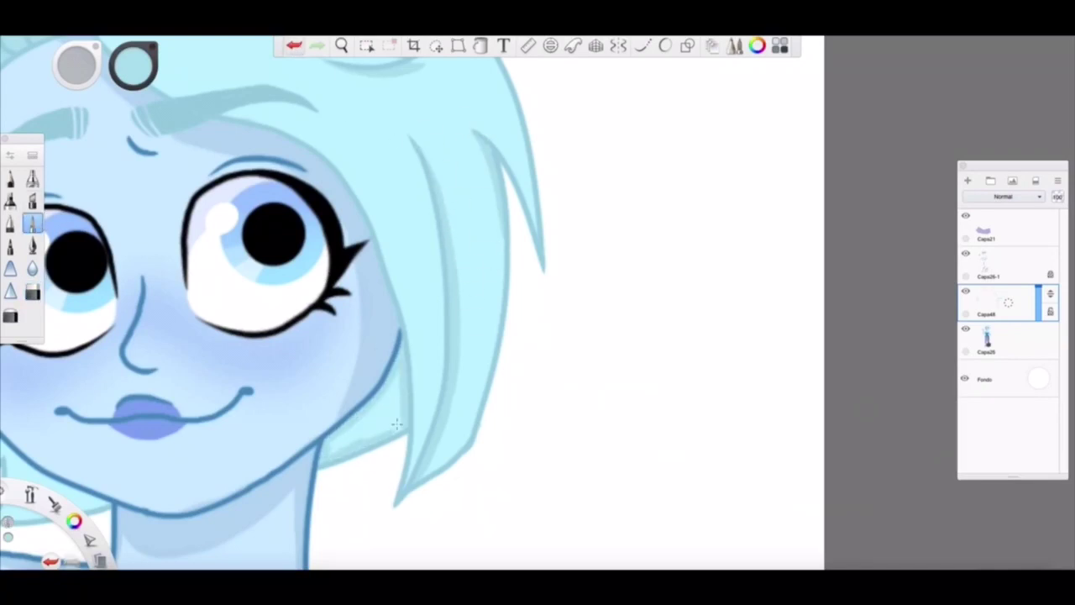
left_click_drag(400, 378, 376, 420)
Step: Shade the pointed outer strand and the hair tufts behind the neck on the ear side
left_click(341, 45)
left_click_drag(361, 168, 300, 92)
key("b")
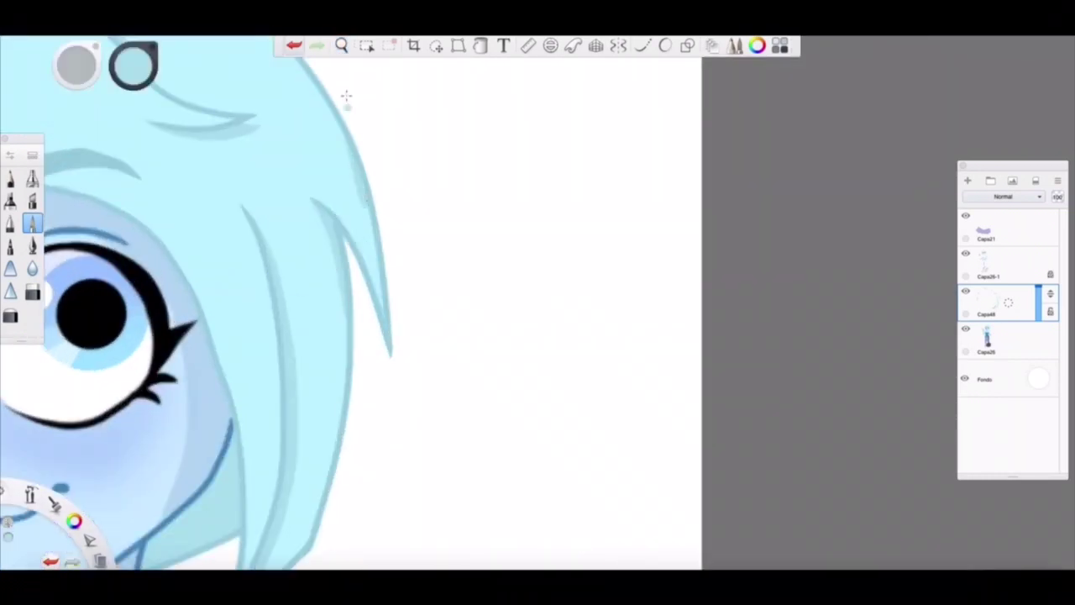
left_click_drag(336, 168, 300, 271)
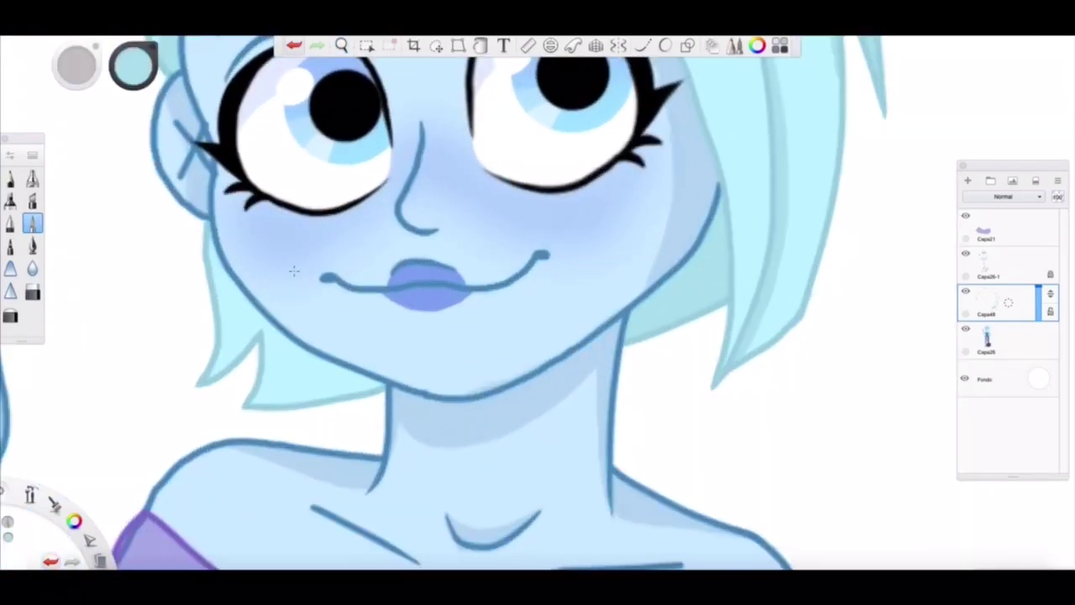
mouse_move(263, 389)
left_mouse_down()
mouse_move(257, 398)
mouse_move(324, 396)
mouse_move(292, 344)
mouse_move(287, 391)
mouse_move(347, 379)
mouse_move(294, 336)
mouse_move(285, 395)
left_mouse_up()
left_click_drag(172, 277, 227, 396)
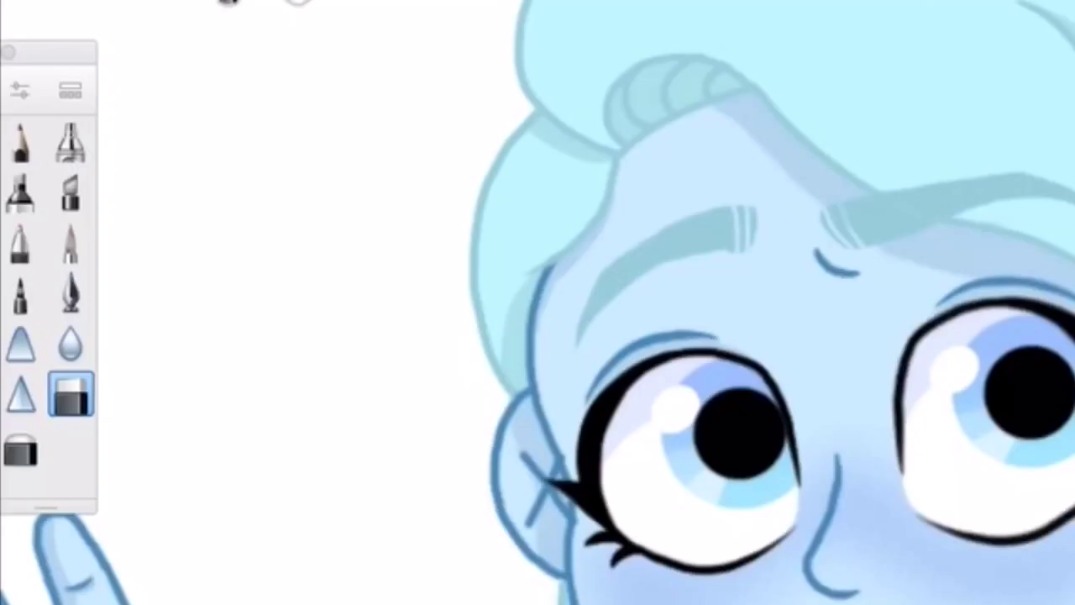
Step: Choose the Gotas brush from the Forma brush set in the brush library
left_click(31, 224)
left_click(31, 156)
scroll(263, 216, "down", 2)
scroll(592, 225, "down", 3)
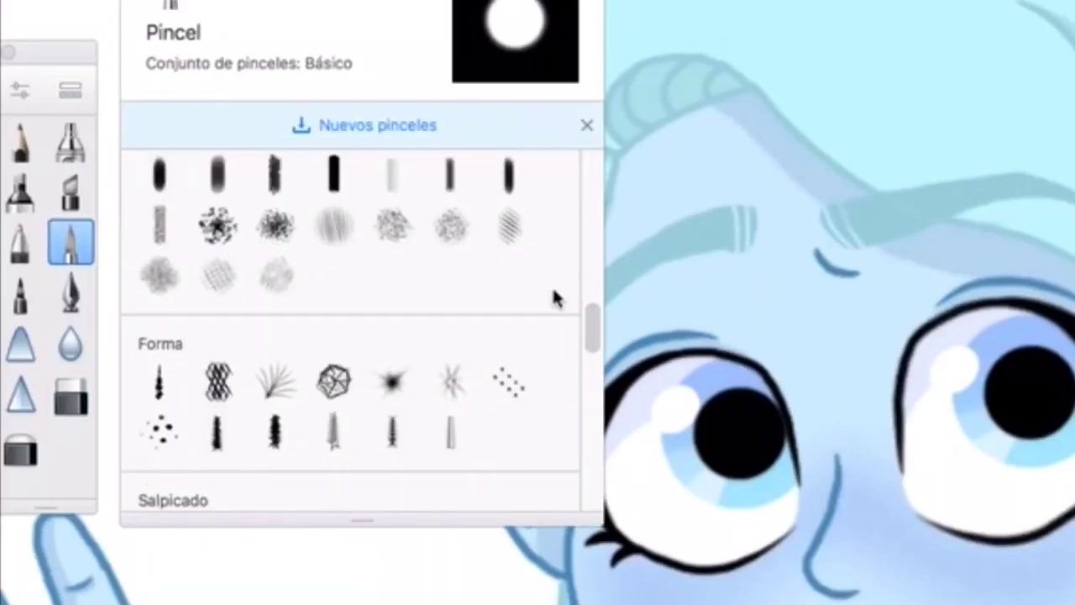
left_click(218, 225)
left_click(159, 434)
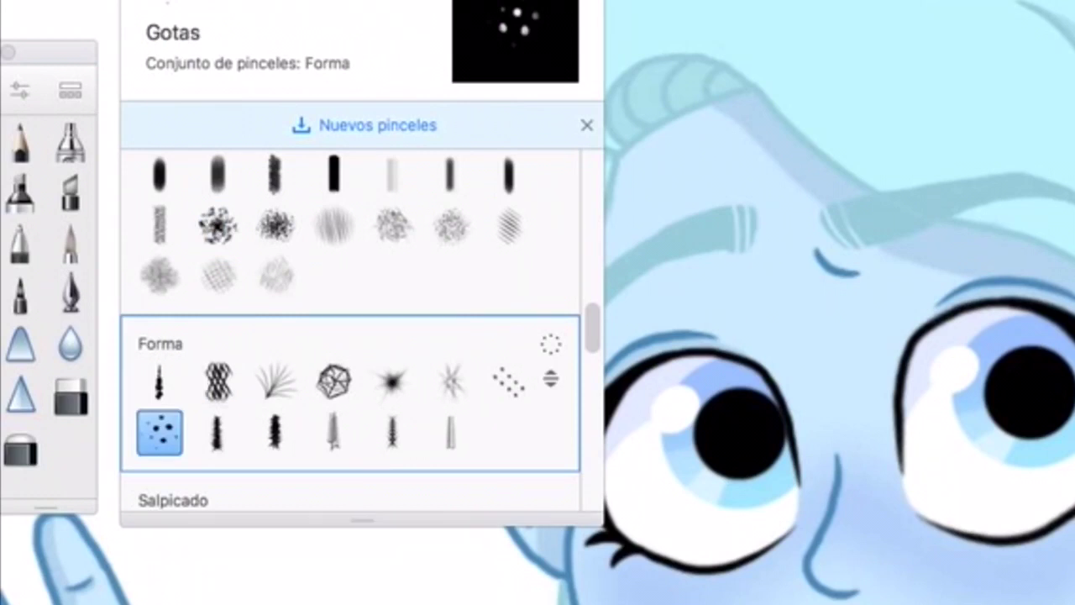
Step: Undo the test speckles and dab white speckled highlights across the hair on a new layer
left_click(19, 90)
left_click_drag(312, 317, 318, 318)
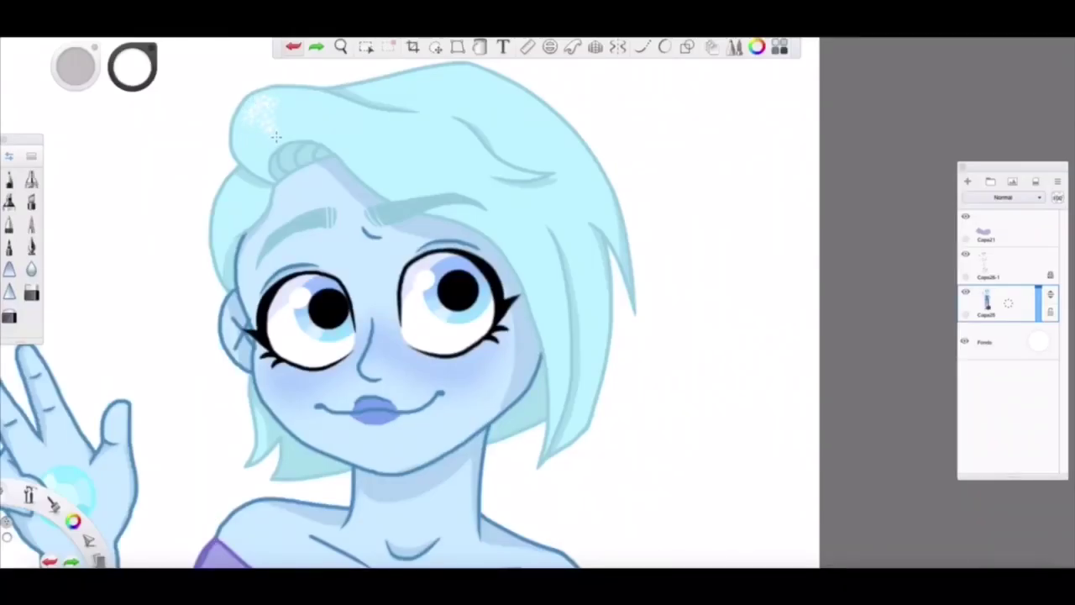
left_click(292, 47)
key("ctrl+l")
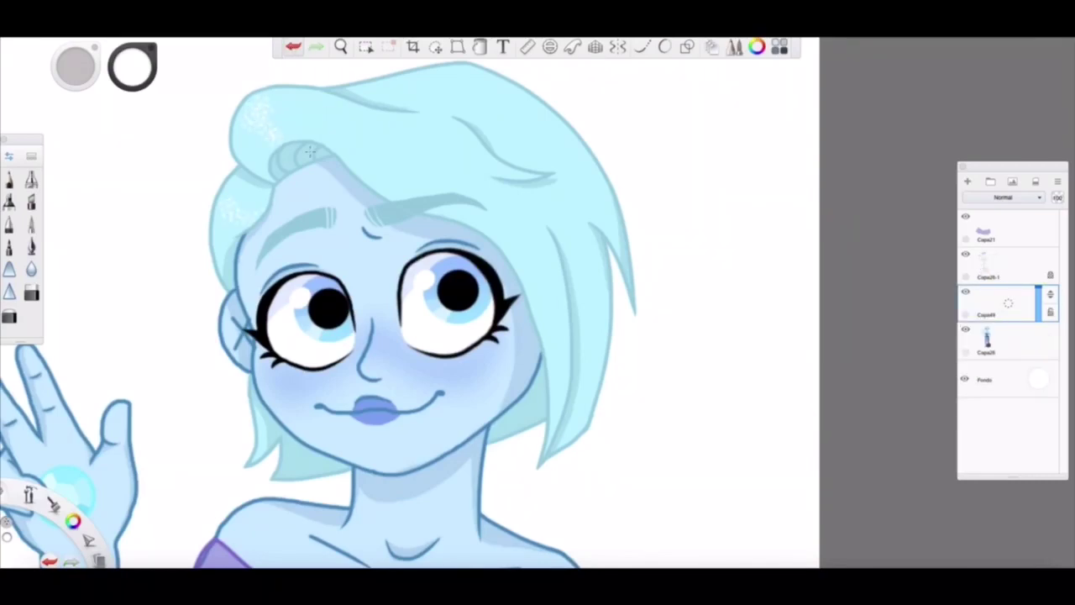
scroll(309, 151, "down", 3)
scroll(336, 210, "up", 2)
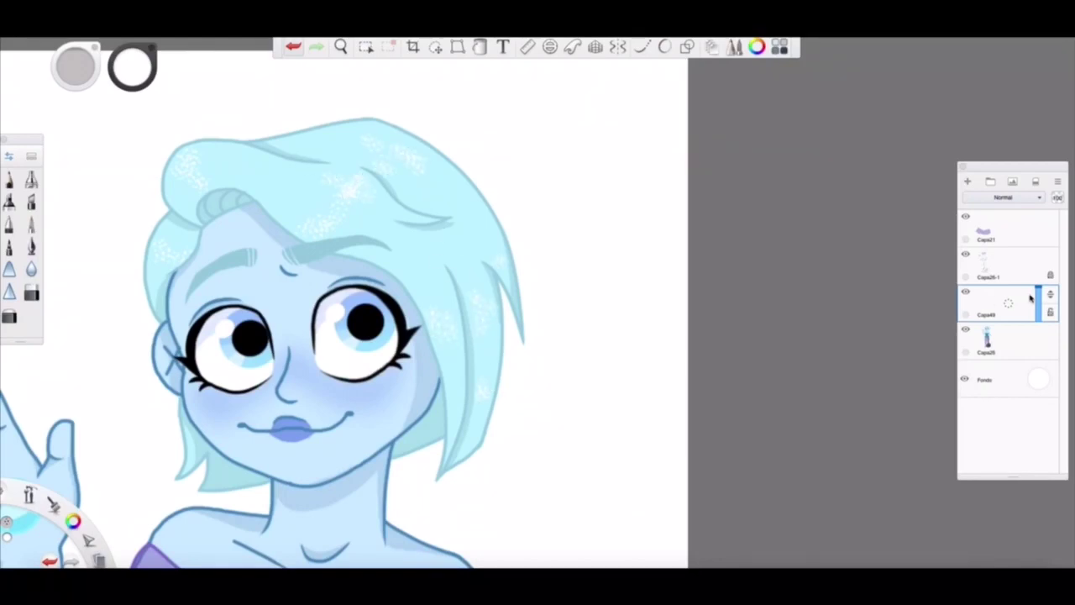
Step: Paint white speckles across the cheek beneath the right-hand eye on a separate layer, undoing the first attempt
left_click_drag(1008, 302, 995, 302)
scroll(438, 155, "up", 5)
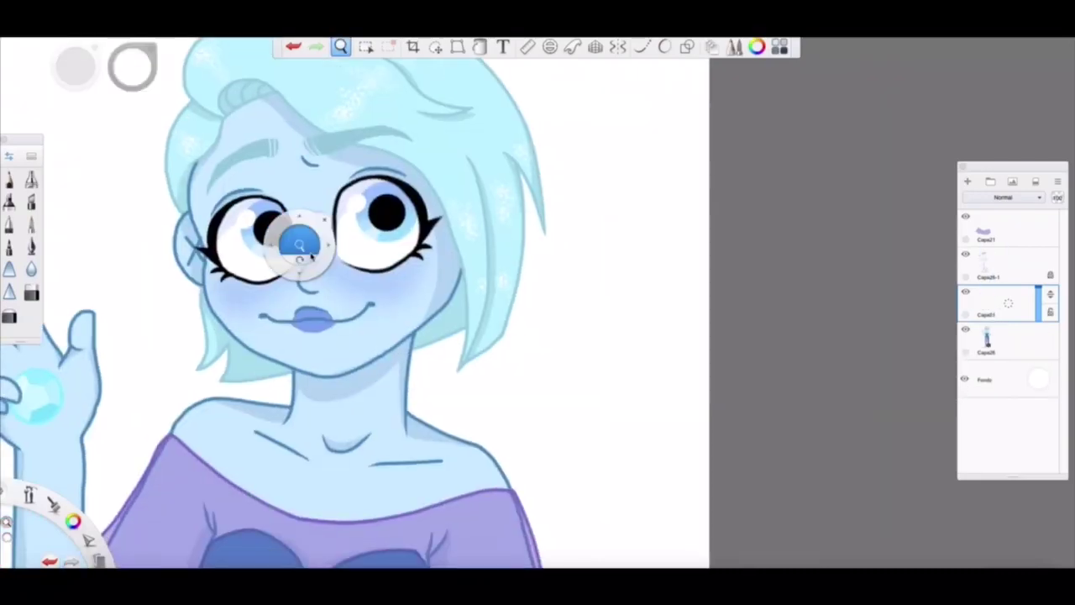
left_click(366, 267)
key("ctrl+z")
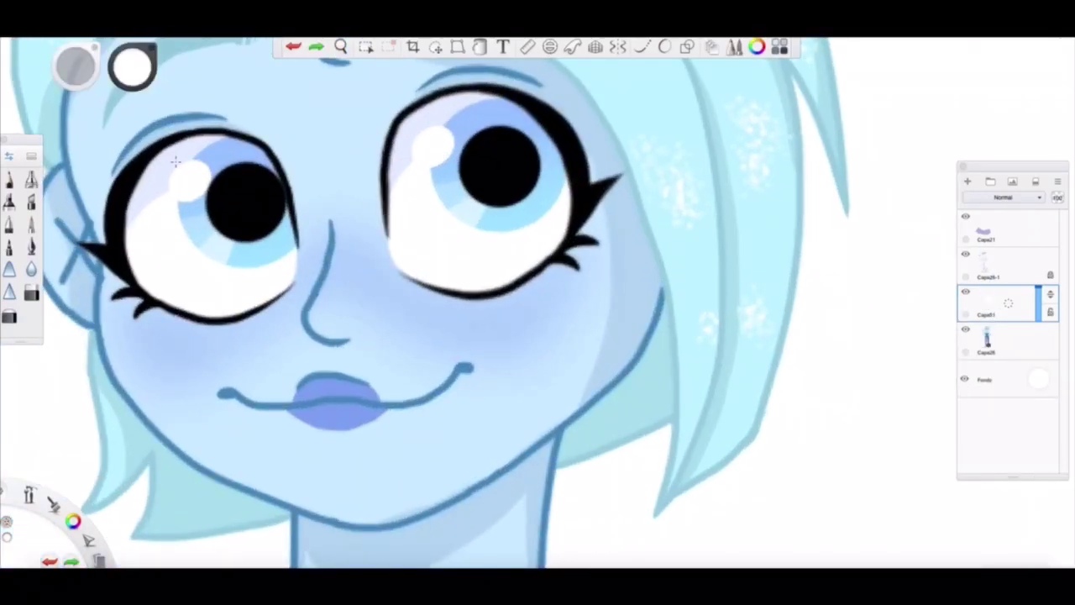
mouse_move(422, 326)
left_mouse_down()
mouse_move(524, 311)
mouse_move(580, 295)
left_mouse_up()
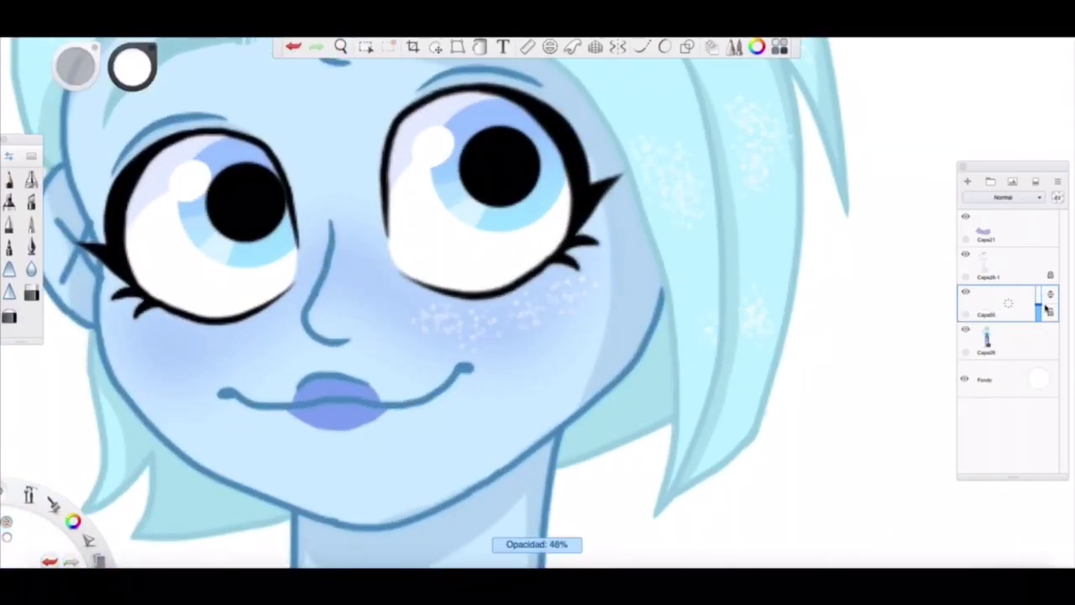
Step: Lower the cheek speckle layer's opacity to 24% and open the Gotas brush properties
key("ctrl+z")
key("ctrl+b")
key("ctrl+shift+z")
key("ctrl+z")
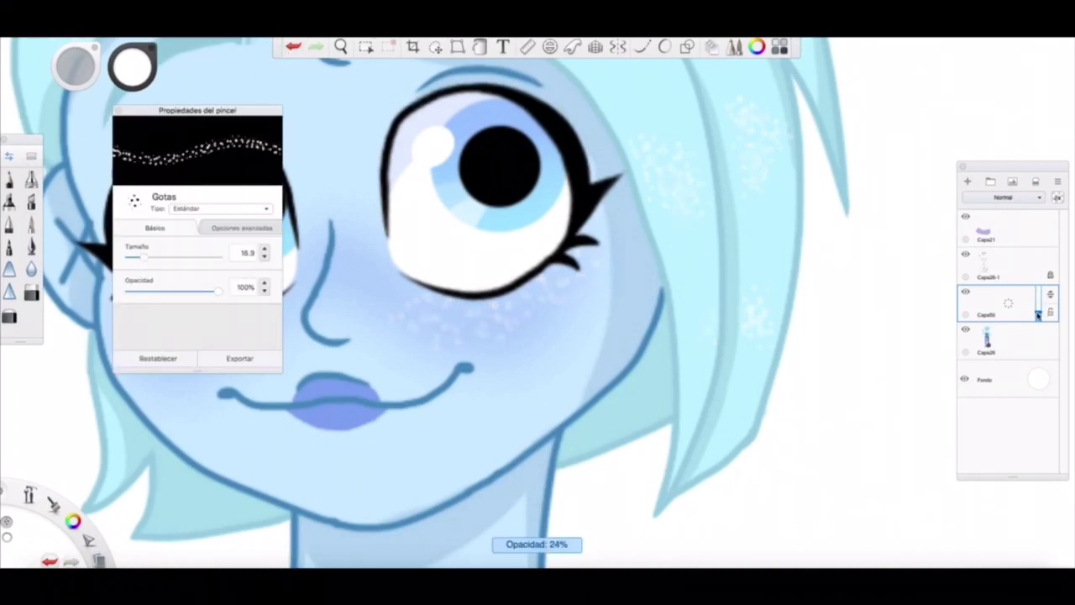
Step: Close the brush properties, dab white speckles along both collarbones, and lower the opacity of the speckle layer
left_click(115, 116)
scroll(538, 302, "down", 3)
left_click(340, 47)
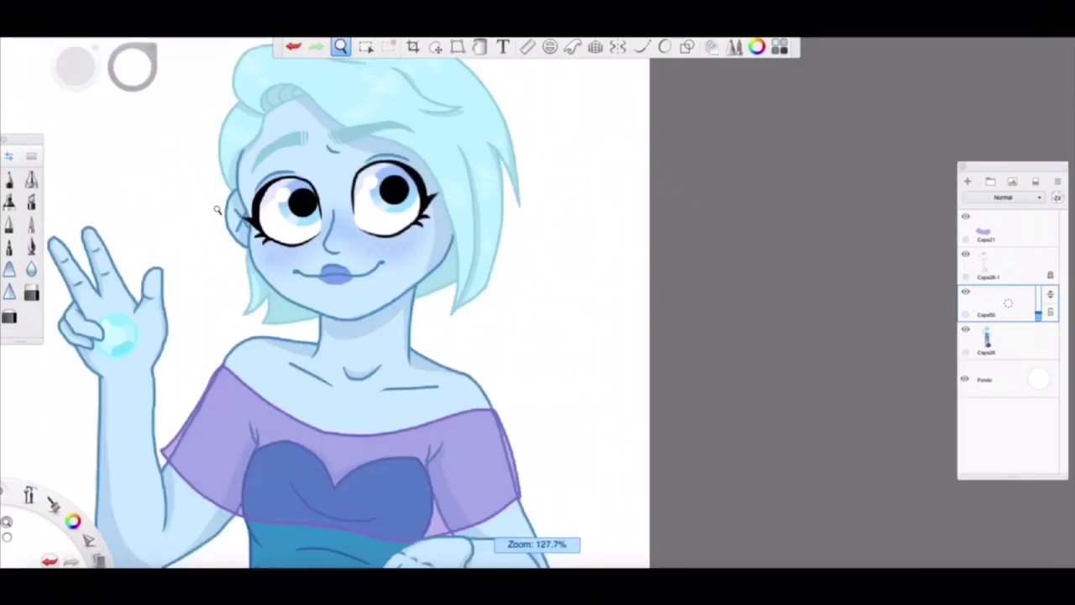
left_click_drag(892, 316, 930, 329)
key("Escape")
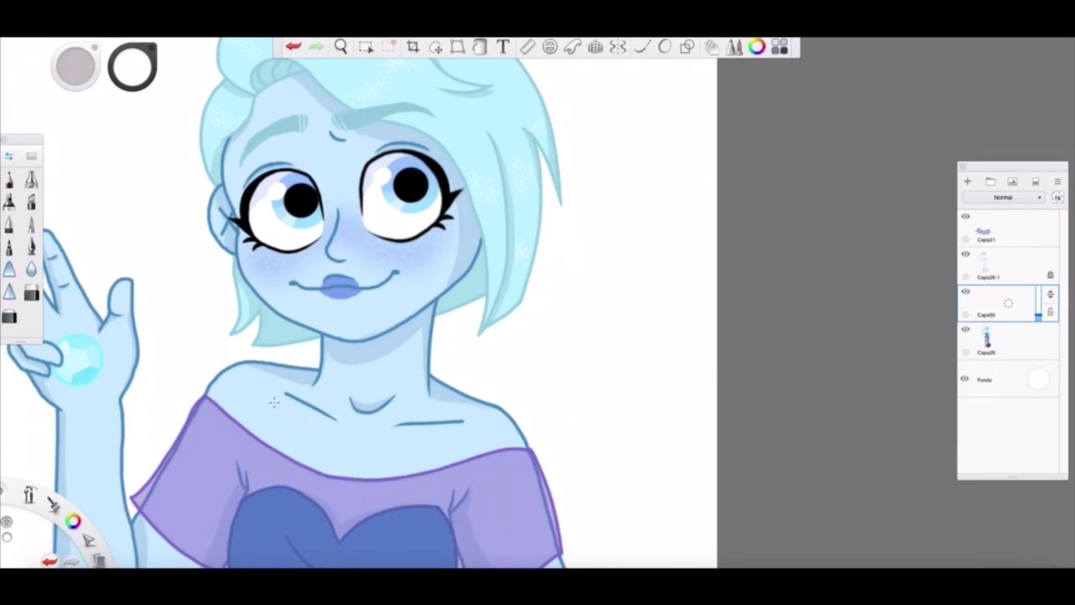
left_click_drag(303, 412, 431, 431)
left_click_drag(1035, 303, 1040, 313)
Step: Speckle the round gem on the raised palm with white on a new layer and reduce that layer's opacity
left_click_drag(132, 305, 360, 283)
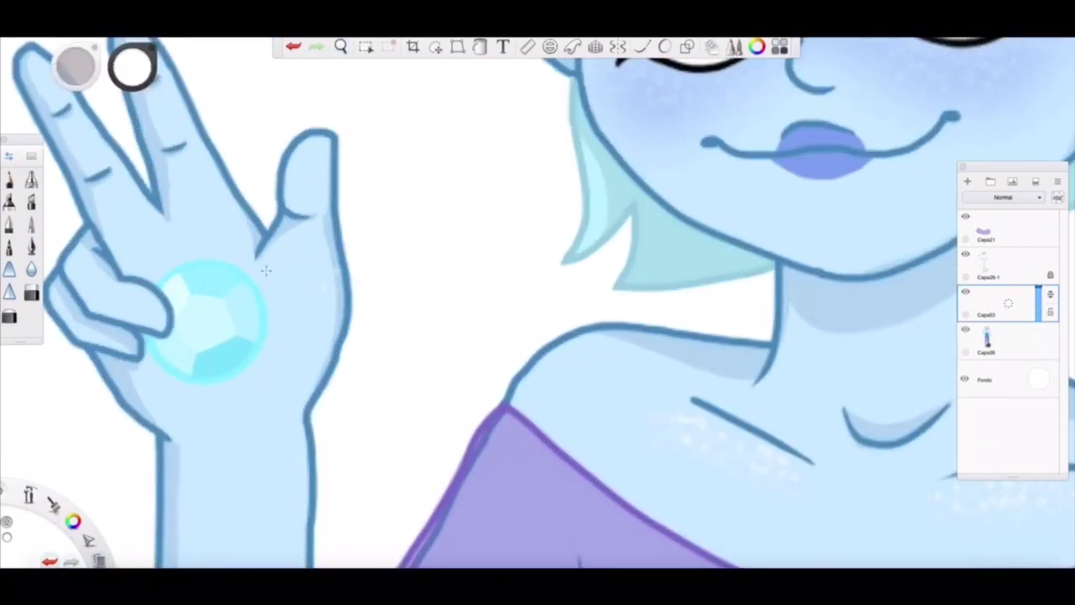
left_click(966, 181)
left_click_drag(181, 290, 244, 357)
left_click_drag(176, 327, 222, 369)
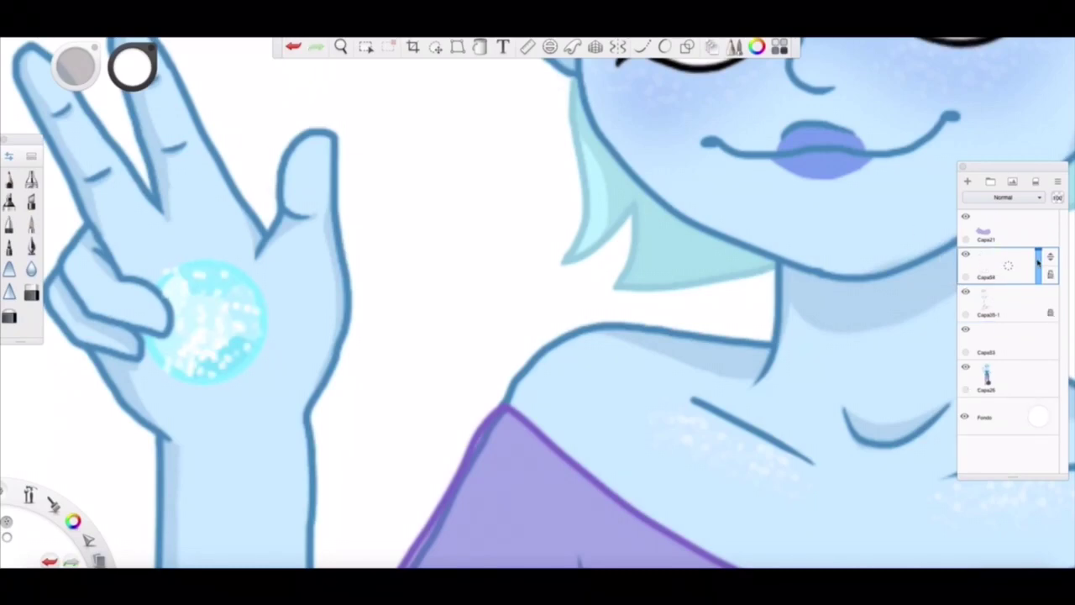
left_click_drag(1040, 256, 1039, 274)
Step: Dab small white speckles beside the pupils of both eyes on a new layer
scroll(538, 302, "down", 5)
scroll(428, 164, "up", 8)
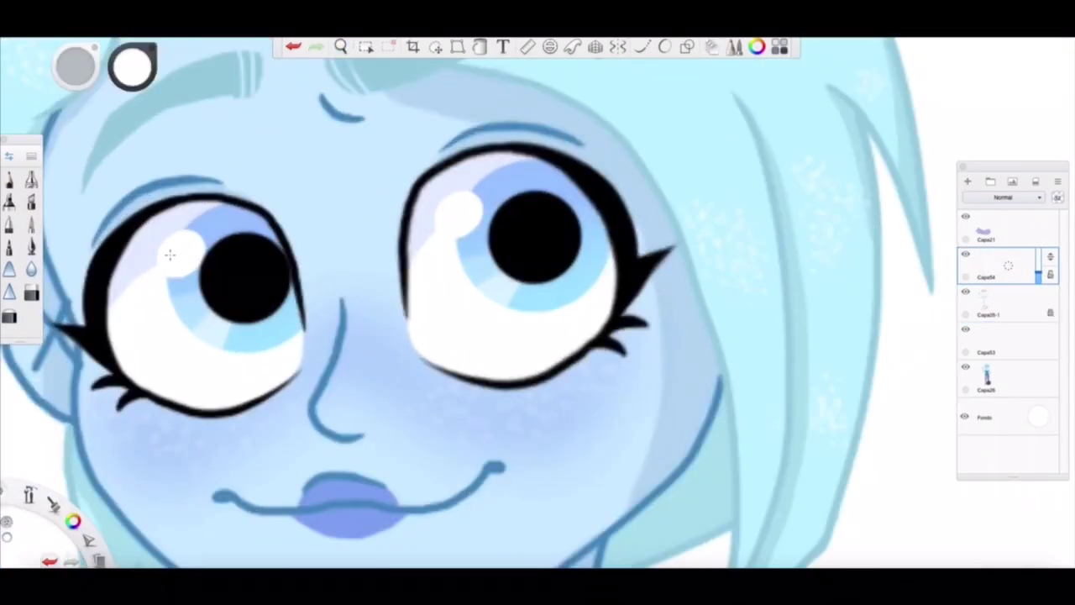
scroll(179, 254, "down", 5)
scroll(179, 254, "up", 5)
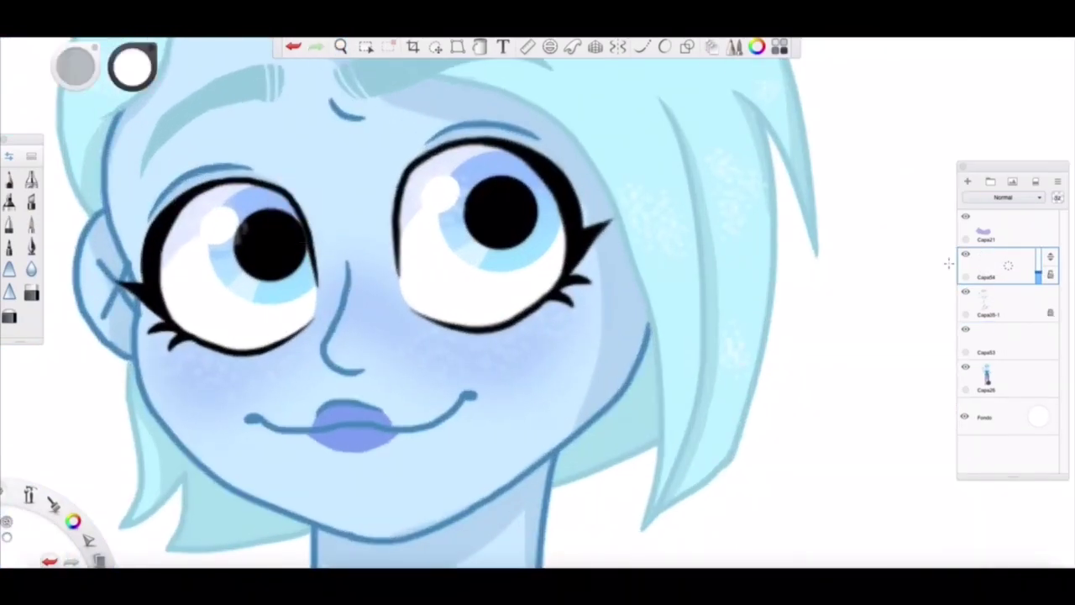
key("ctrl+b")
key("ctrl+b")
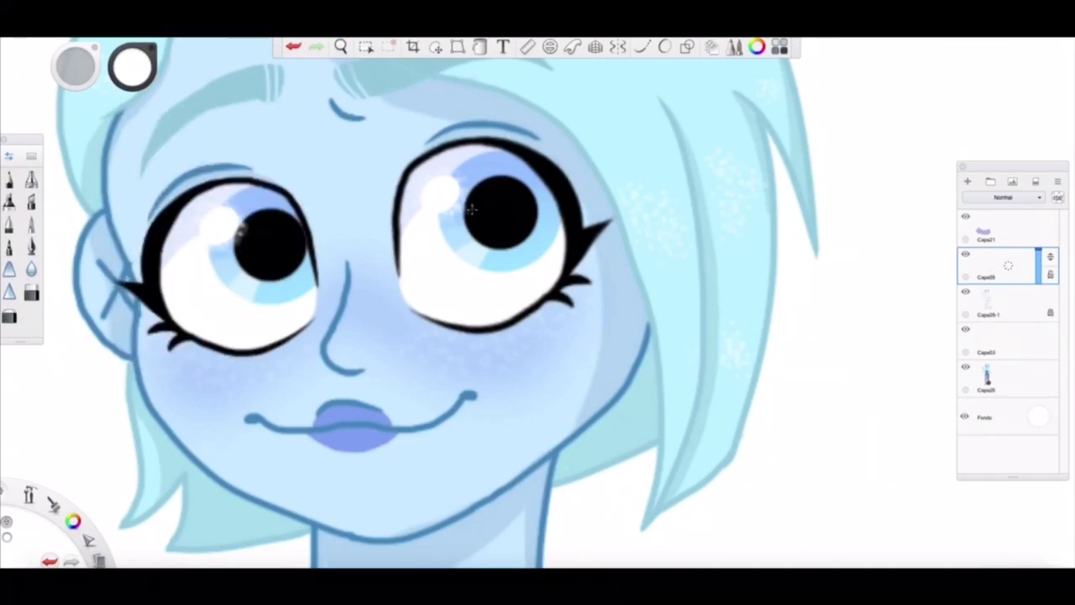
scroll(244, 252, "down", 5)
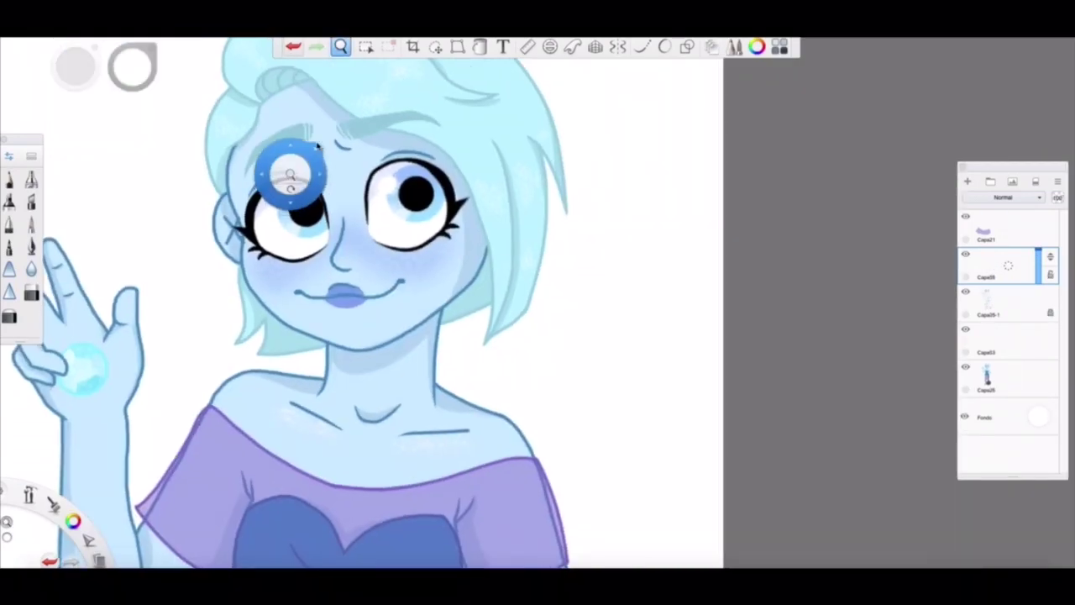
Step: Merge the speckle layer down and dab white speckles on the nose on a new, reduced-opacity layer
key("ctrl+e")
left_click(997, 316)
key("ctrl+b")
key("ctrl+b")
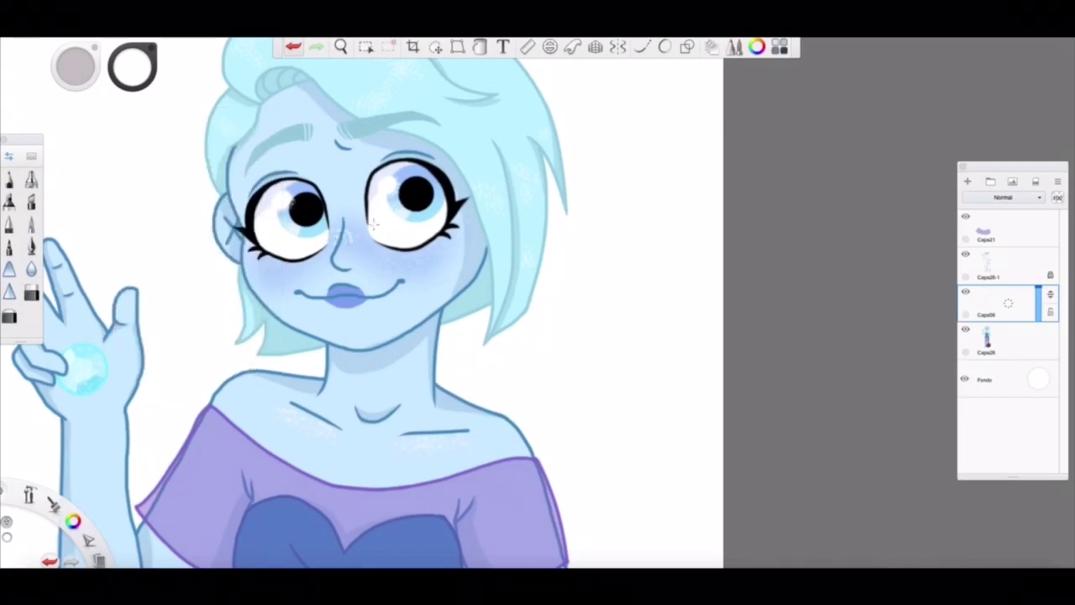
left_click_drag(1034, 288, 1036, 311)
left_click_drag(372, 273, 405, 254)
Step: Undo the latest changes and paint a highlight on the lips, lowering its layer's opacity
left_click(292, 47)
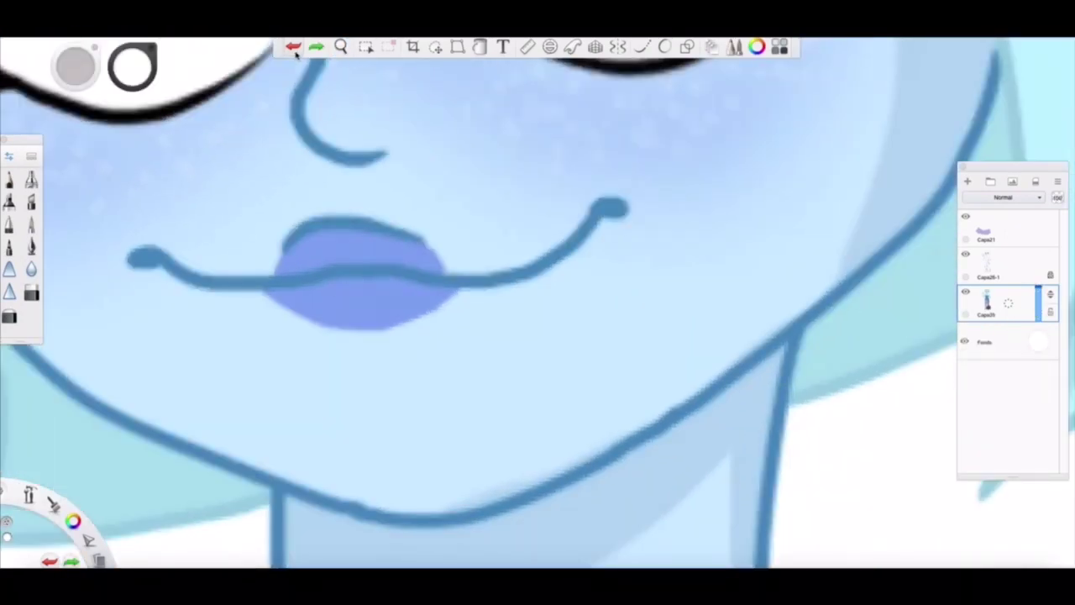
left_click(292, 47)
left_click(292, 47)
left_click(7, 157)
mouse_move(319, 286)
left_mouse_down()
mouse_move(336, 294)
mouse_move(361, 282)
mouse_move(353, 243)
left_mouse_up()
left_click_drag(1039, 260, 1039, 274)
key("ctrl+alt+0")
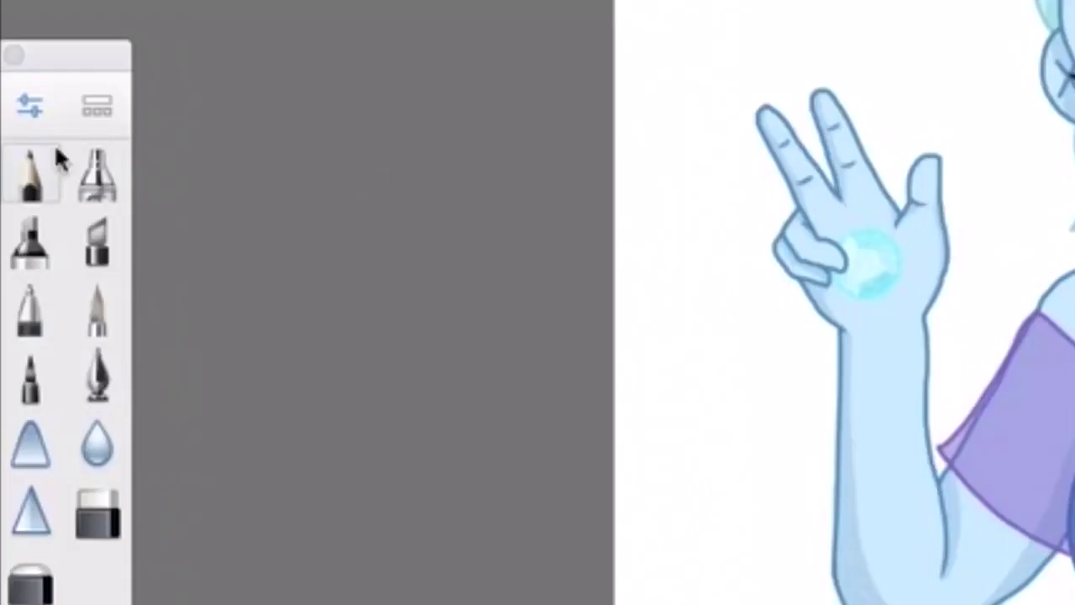
Step: Open the brush library and try white highlight strokes directly on the purple shawl's layer
left_click(97, 105)
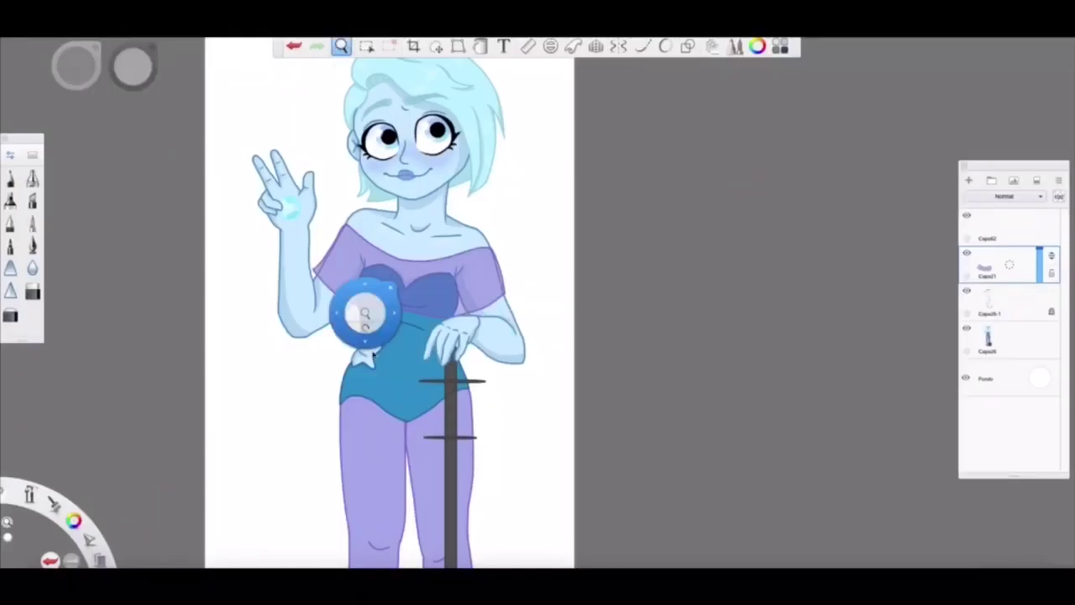
scroll(236, 232, "up", 5)
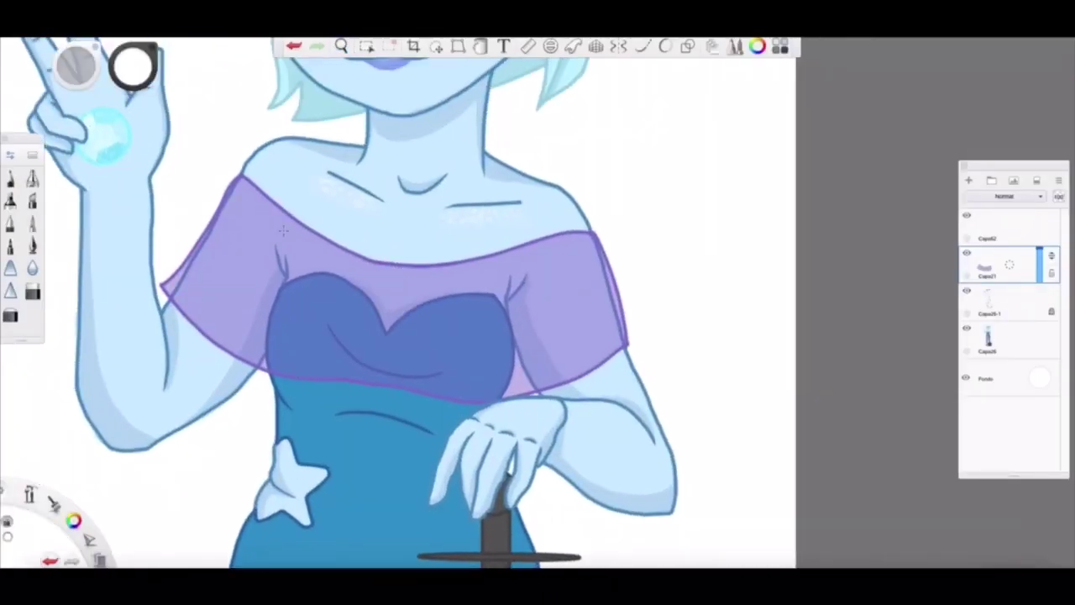
left_click_drag(236, 233, 252, 256)
left_click_drag(298, 271, 415, 316)
left_click(293, 46)
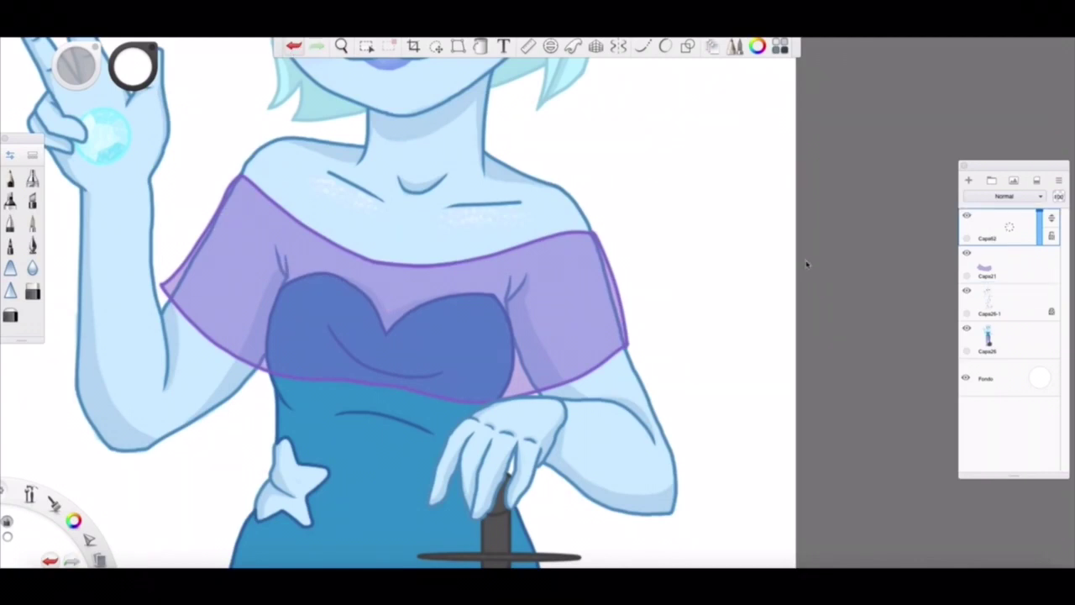
Step: Try several white highlight strokes across the shawl on the empty layer above it, undoing each attempt
left_click_drag(229, 217, 361, 312)
key("ctrl+z")
scroll(361, 252, "down", 3)
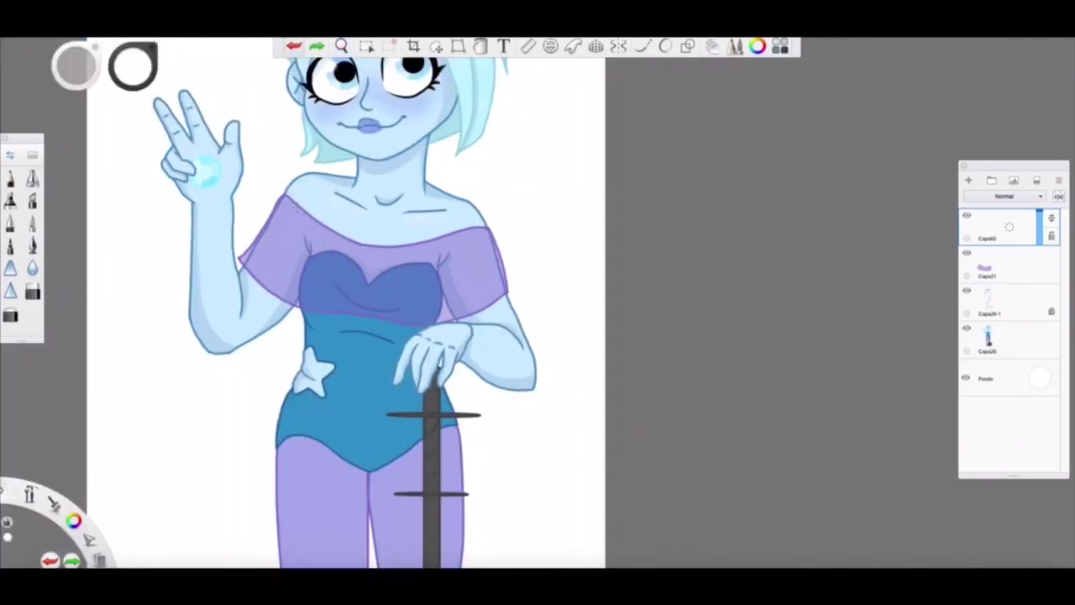
scroll(367, 265, "up", 2)
left_click_drag(276, 222, 353, 258)
key("ctrl+z")
left_click_drag(265, 210, 357, 277)
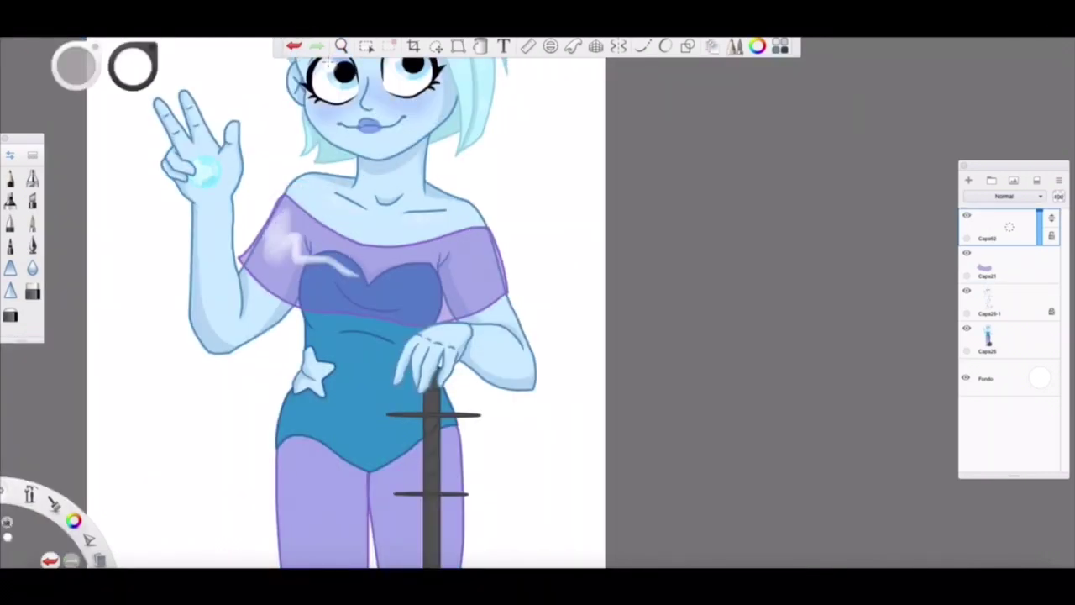
key("ctrl+z")
left_click_drag(285, 210, 345, 257)
key("ctrl+z")
left_click_drag(269, 221, 344, 260)
key("ctrl+z")
scroll(344, 303, "down", 3)
scroll(344, 303, "up", 1)
left_click_drag(296, 227, 403, 265)
key("ctrl+z")
left_click_drag(1040, 220, 1036, 246)
left_click(294, 47)
left_click(294, 47)
left_click(294, 47)
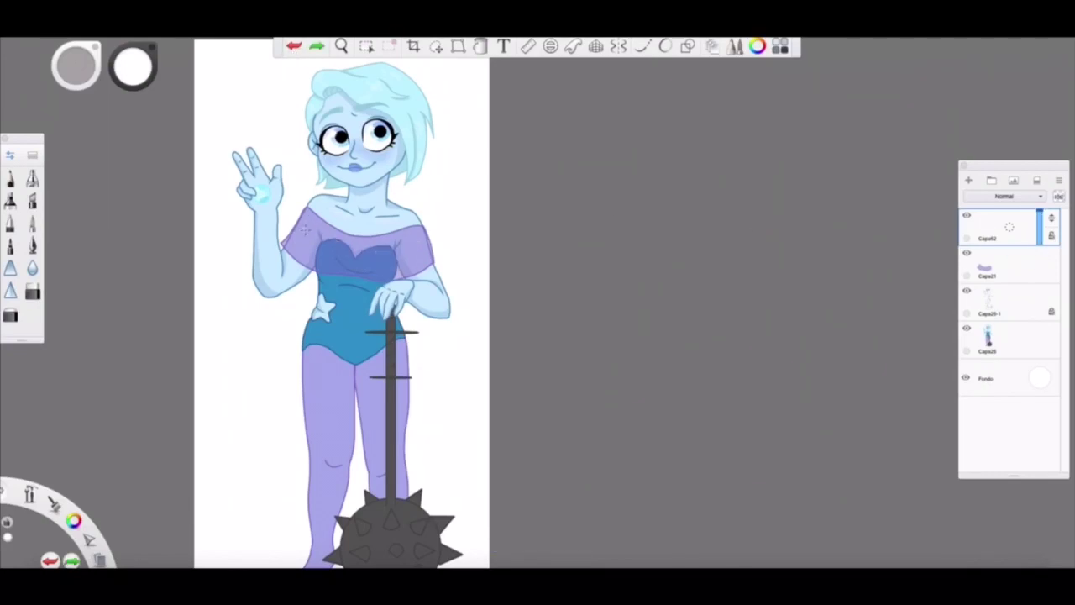
Step: Paint white highlight streaks across the shawl's sleeves and chest and lower the highlight layer's opacity
mouse_move(299, 225)
left_mouse_down()
mouse_move(416, 244)
mouse_move(320, 267)
mouse_move(388, 263)
left_mouse_up()
left_click(294, 47)
left_click(294, 47)
left_click(294, 47)
left_click(294, 47)
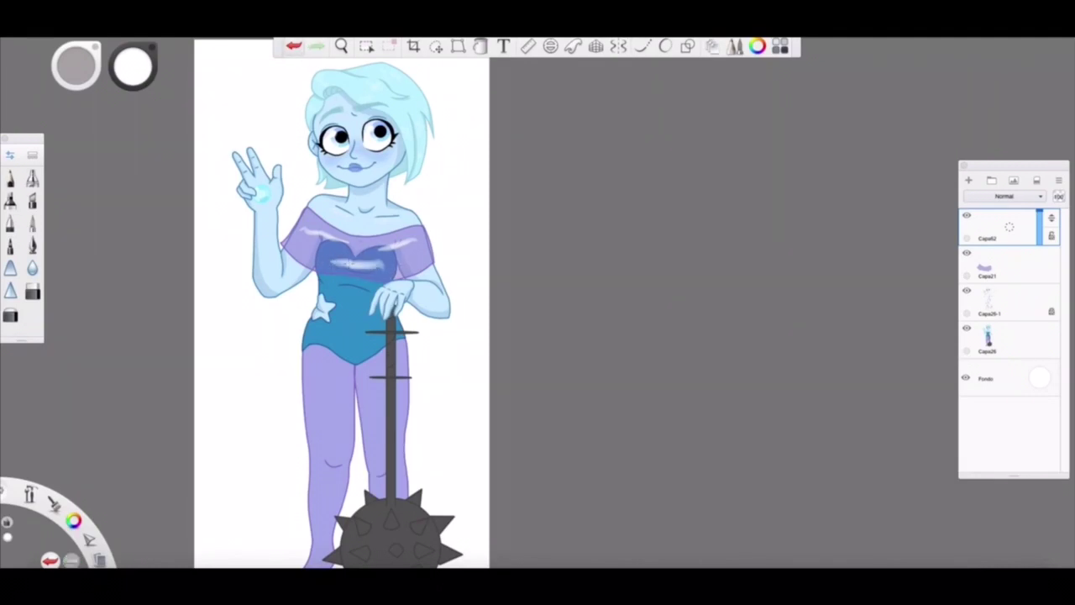
left_click_drag(1040, 220, 1040, 238)
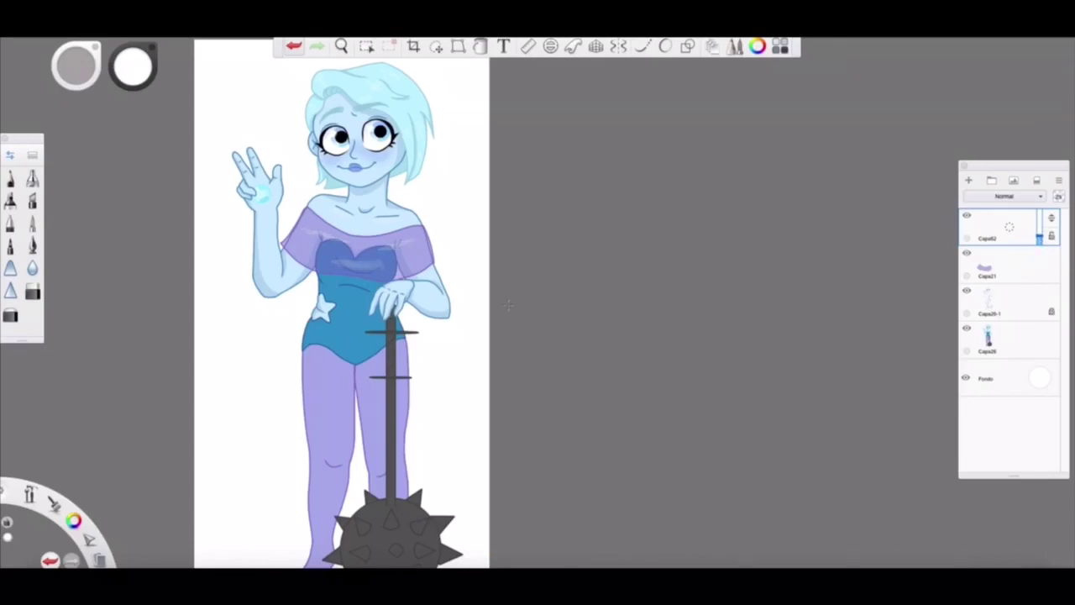
Step: Undo and redo the most recent highlight changes to compare the results
left_click(294, 47)
left_click(317, 46)
left_click(294, 47)
left_click(317, 47)
left_click(294, 47)
left_click(294, 47)
left_click(294, 47)
left_click(294, 47)
key("ctrl+z")
key("ctrl+z")
key("ctrl+z")
Step: Paint long white highlights down both legs on a new layer above the character's colour layer
left_click(341, 46)
left_click_drag(353, 277, 378, 195)
left_click(1008, 340)
key("ctrl+shift+n")
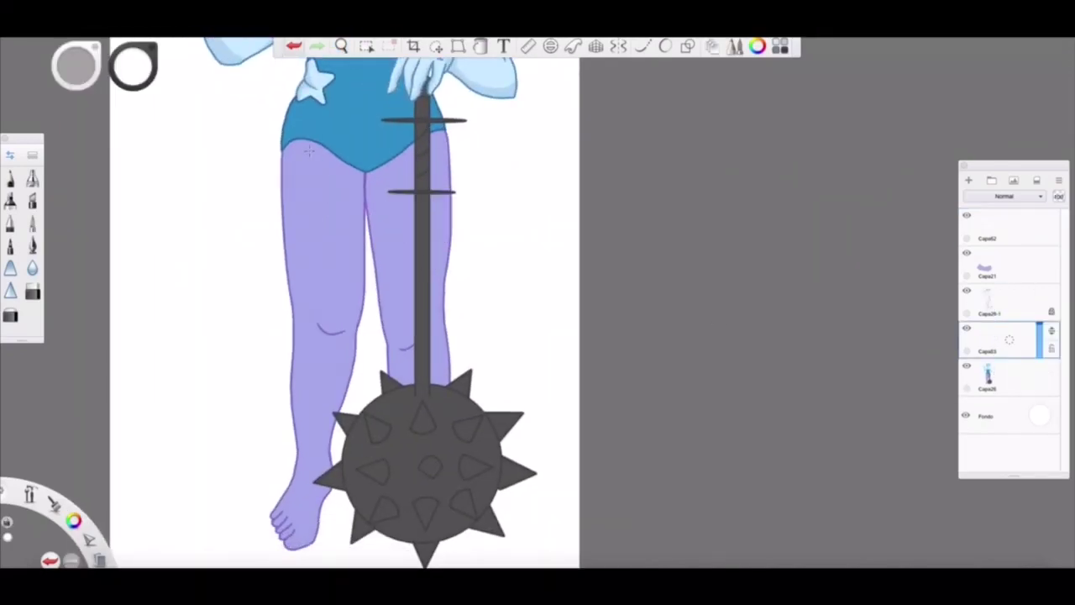
left_click_drag(308, 150, 301, 460)
left_click_drag(438, 138, 436, 393)
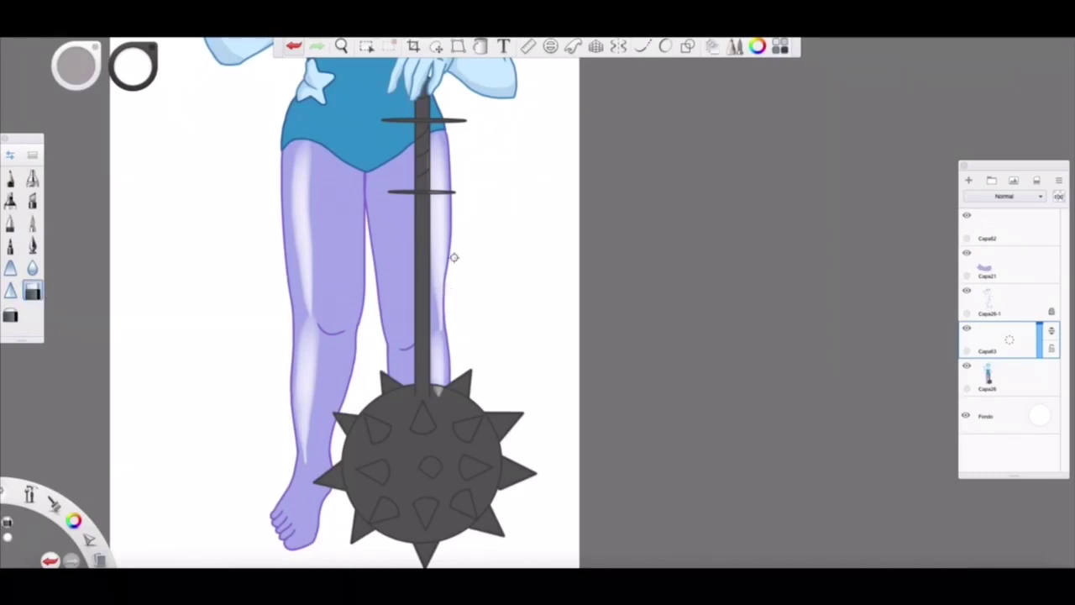
Step: With the Fondo layer hidden, erase leg highlights spilling onto the mace using Goma dura and lower the highlight layer's opacity
left_click(966, 417)
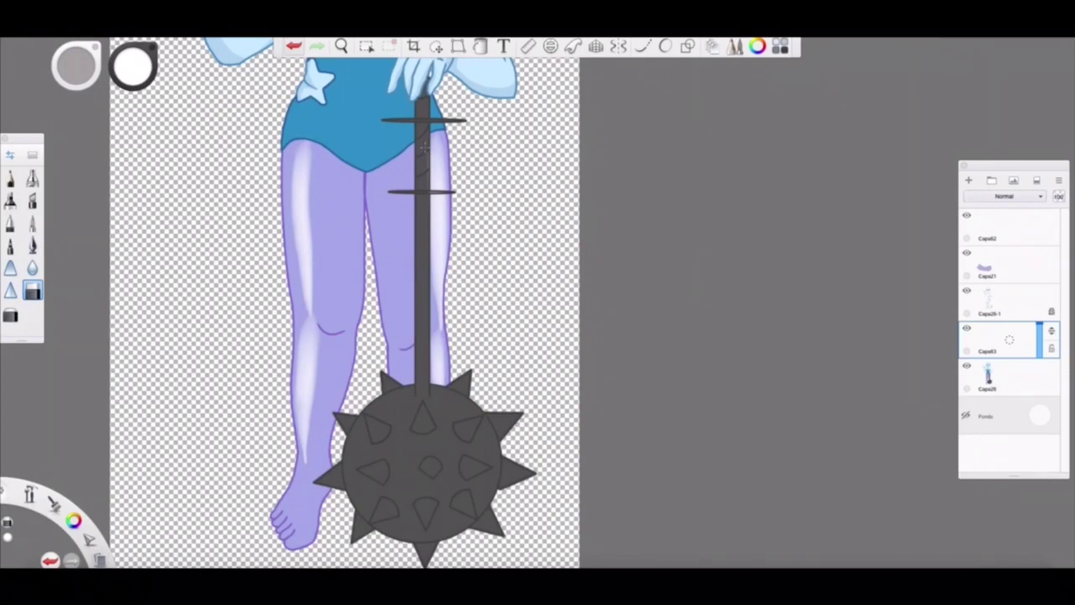
scroll(426, 124, "up", 5)
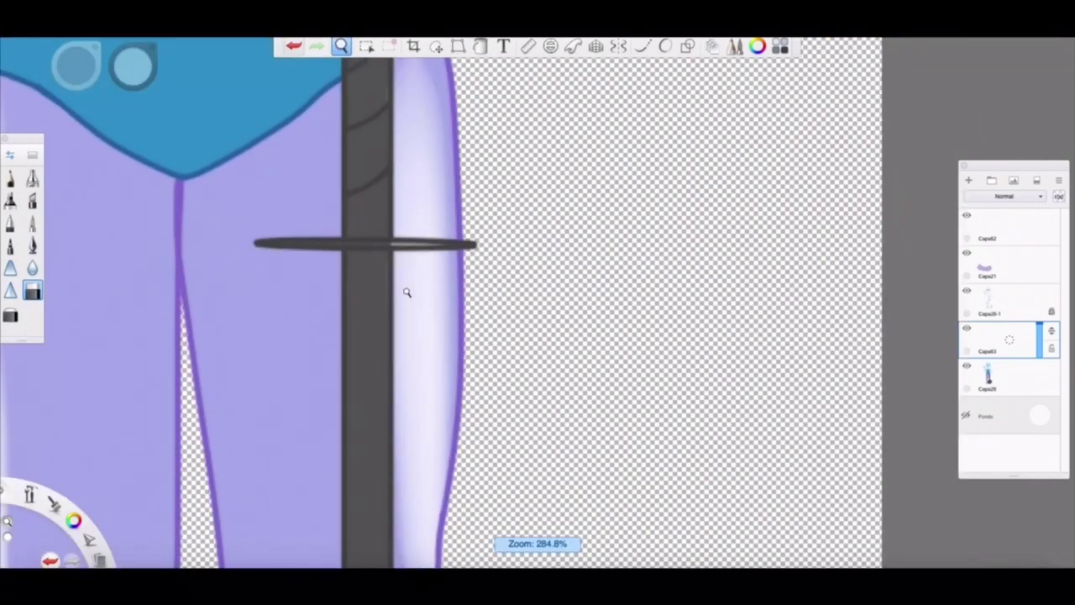
left_click(10, 155)
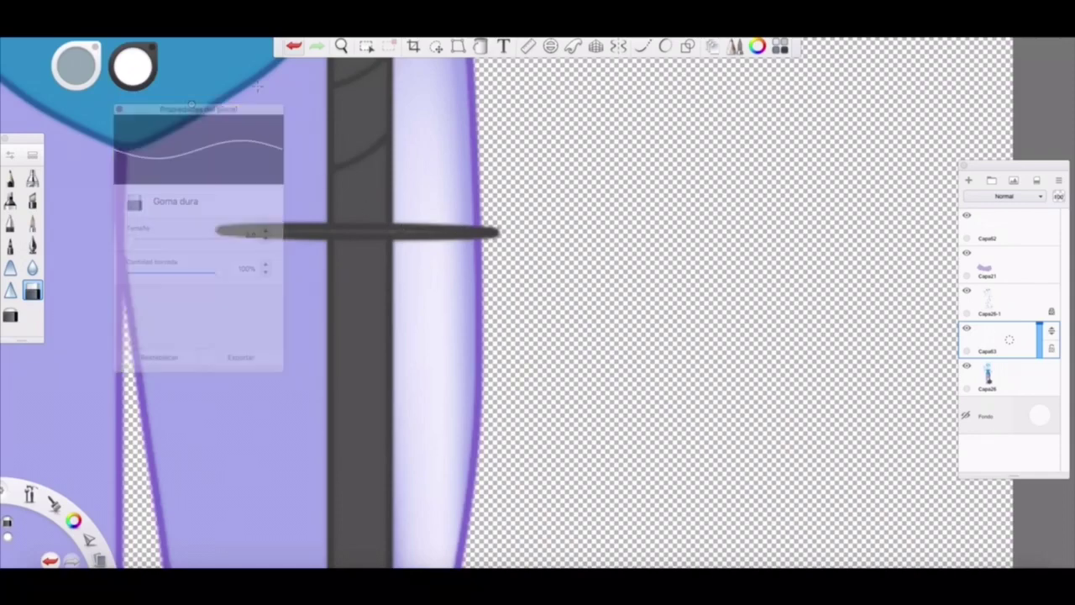
scroll(312, 232, "down", 7)
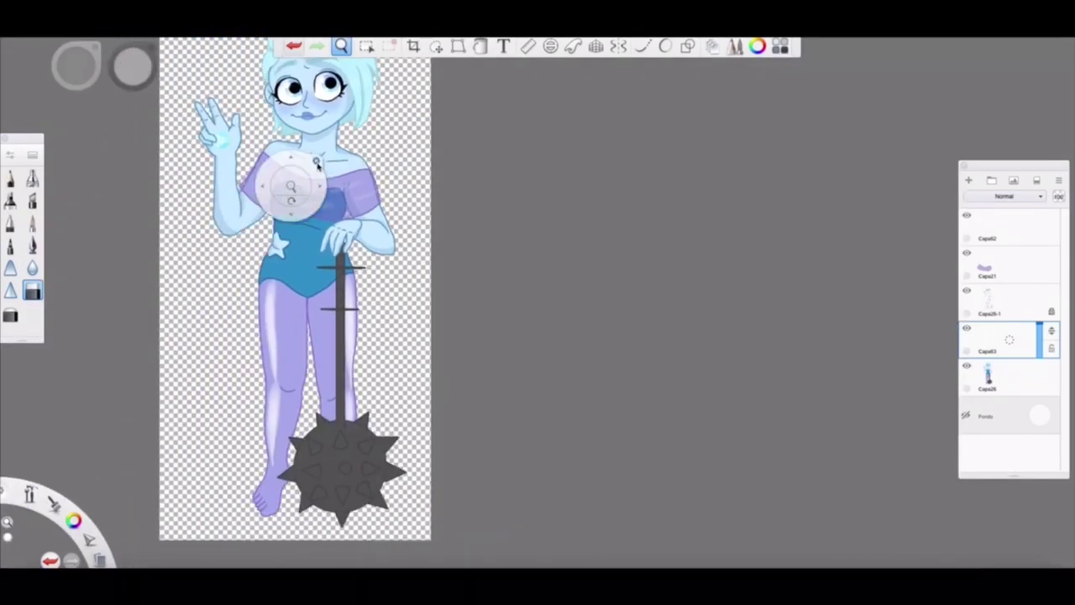
left_click_drag(1040, 329, 1039, 349)
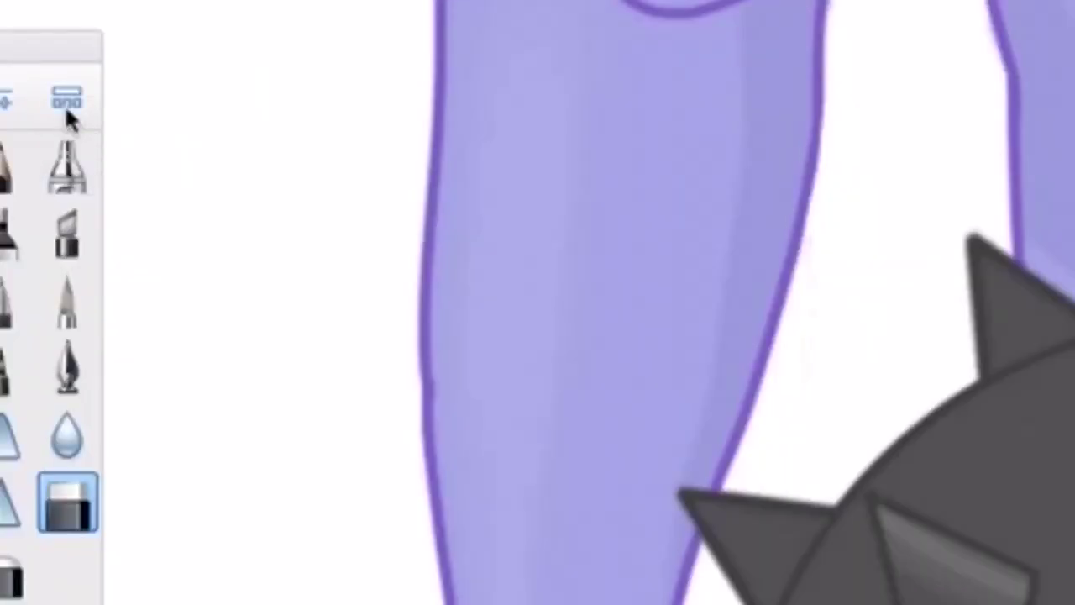
Step: Choose a brush from the brush library and paint soft pale highlights on the mace's spikes
left_click(67, 99)
left_click(259, 465)
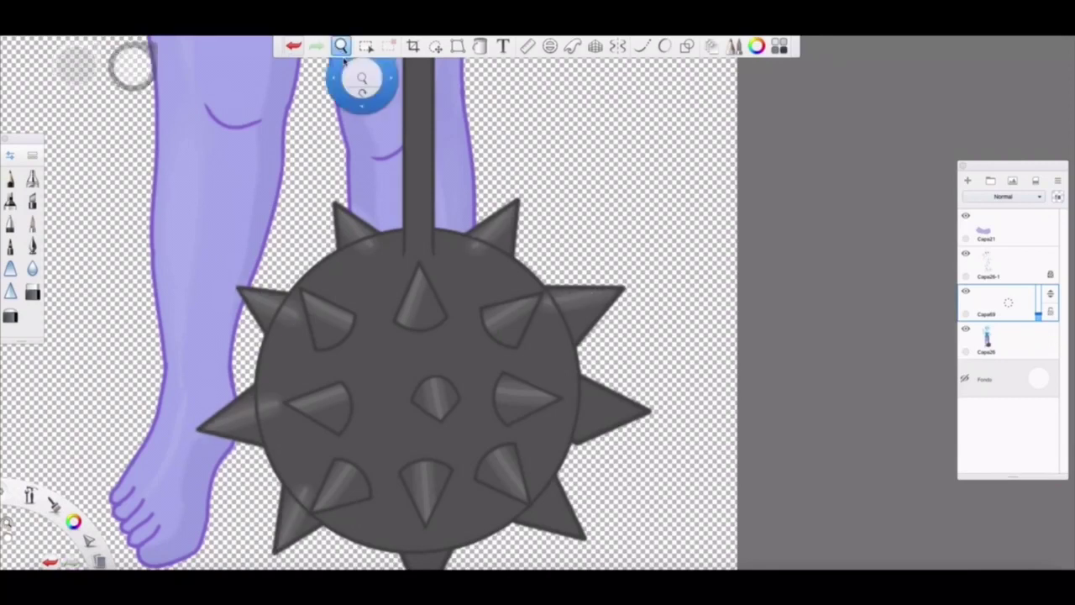
left_click_drag(344, 60, 406, 208)
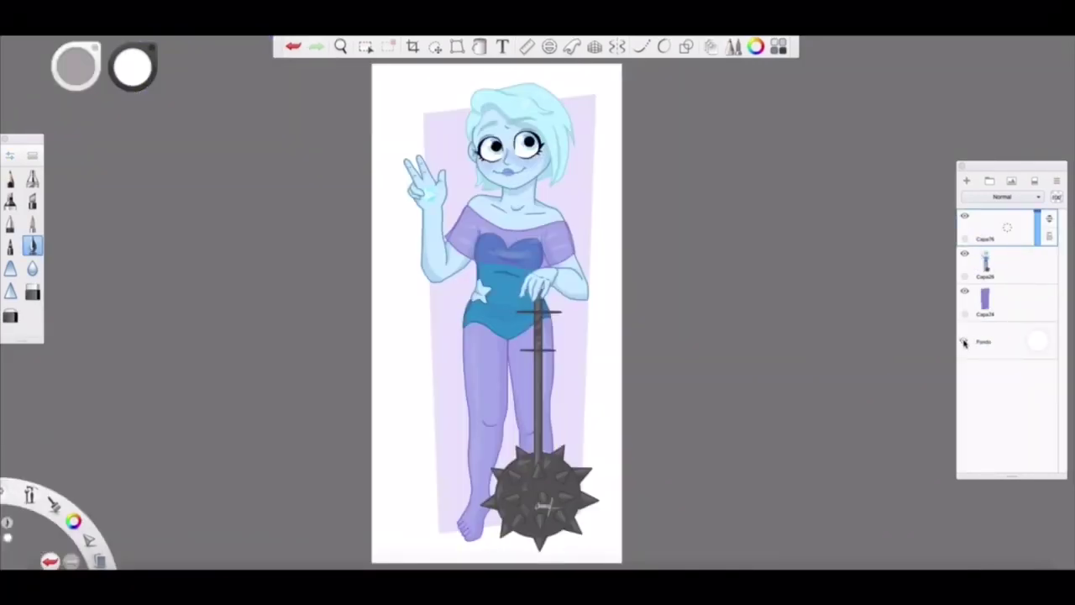
Step: Switch the Fondo layer off and back on to check the finished artwork without its background
left_click(964, 342)
left_click(965, 343)
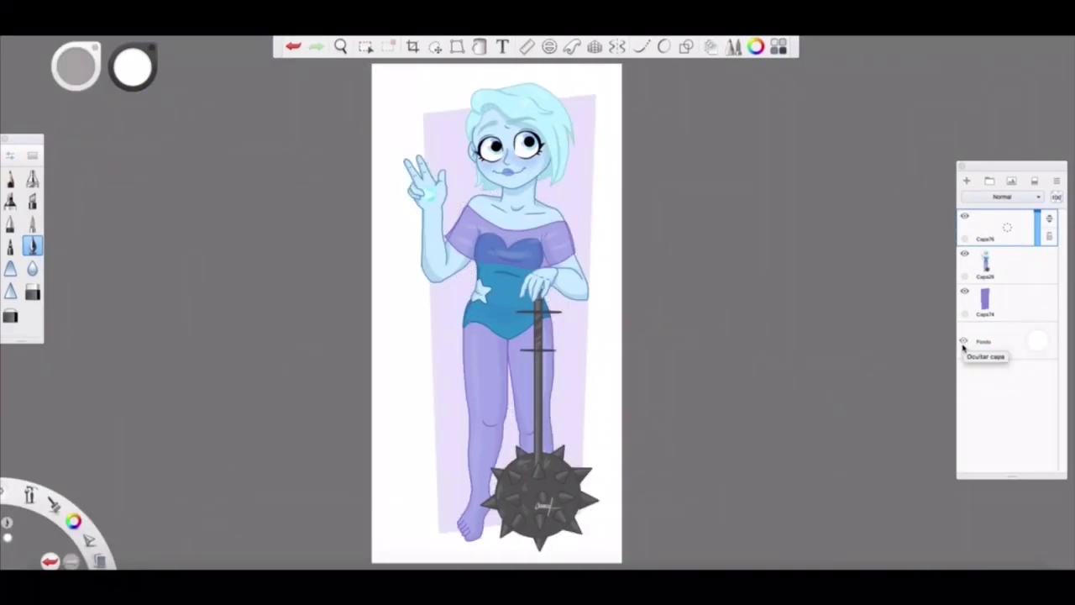